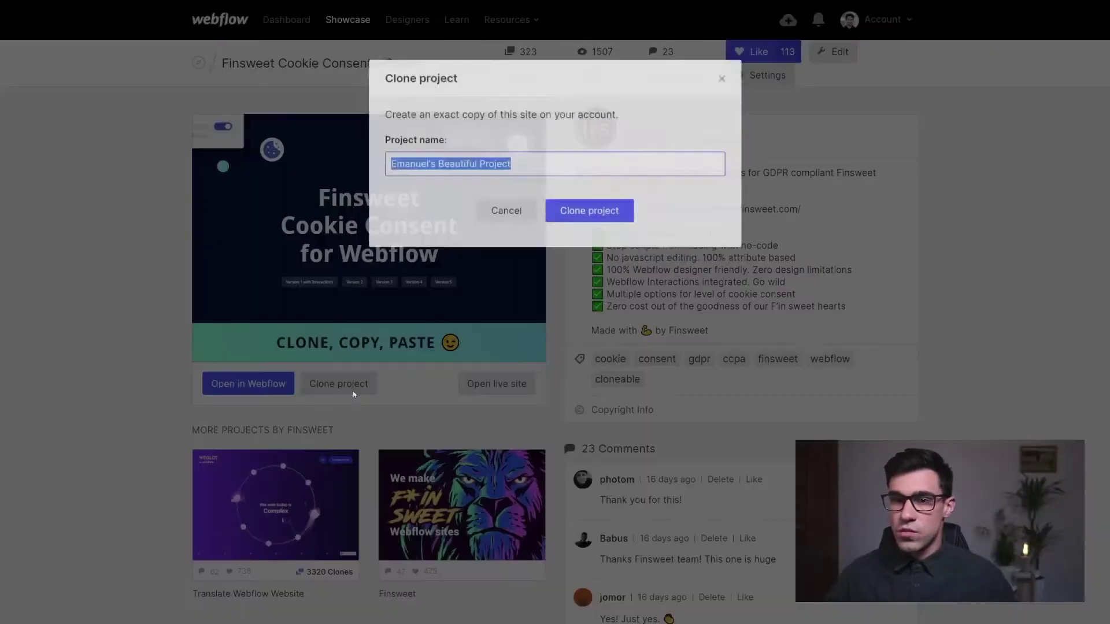
# Step: Clone the Finsweet Cookie Consent project into your account and open the copy in the Designer
pyautogui.click(569, 218)
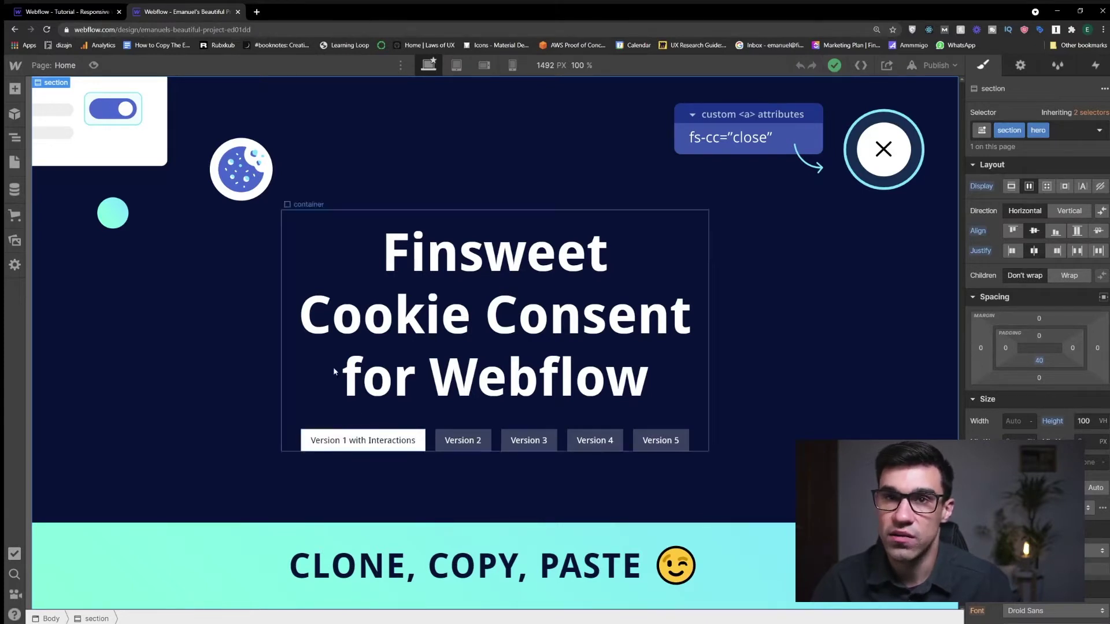
# Step: On the Version 1 page, select and collapse the 'Set all components to display:none' wrapper, then switch to the tutorial project
pyautogui.click(55, 65)
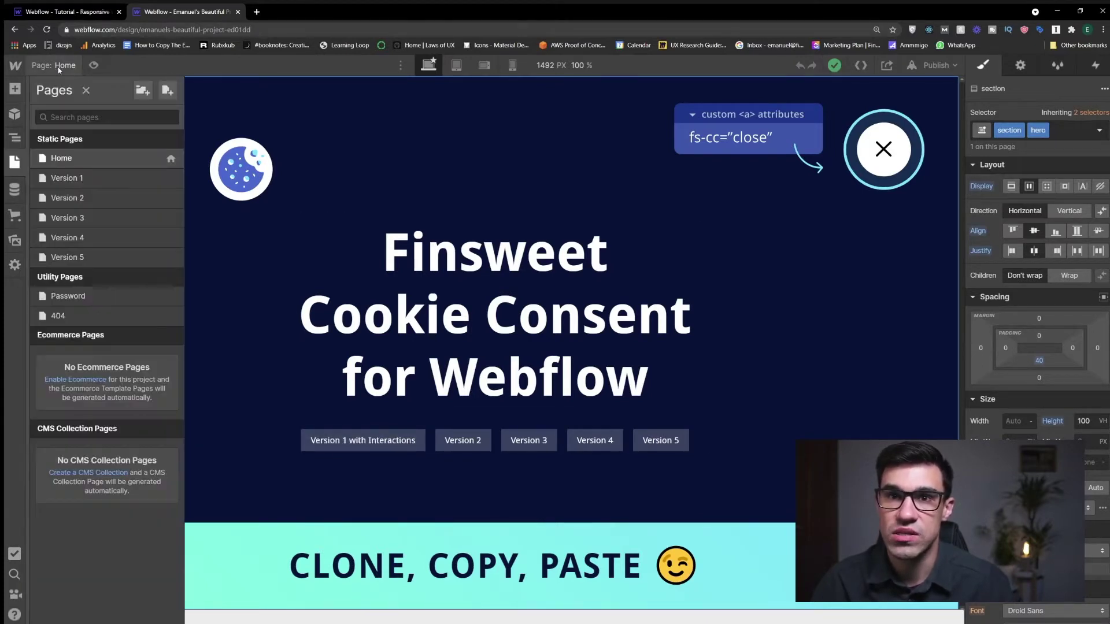
pyautogui.click(95, 179)
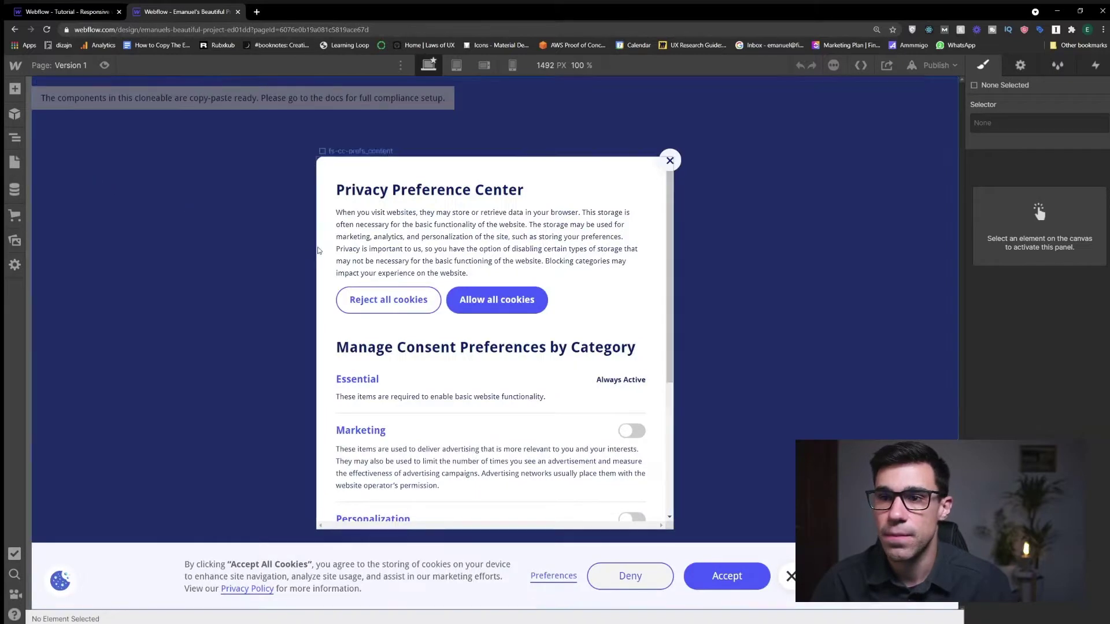
pyautogui.click(258, 276)
pyautogui.click(19, 142)
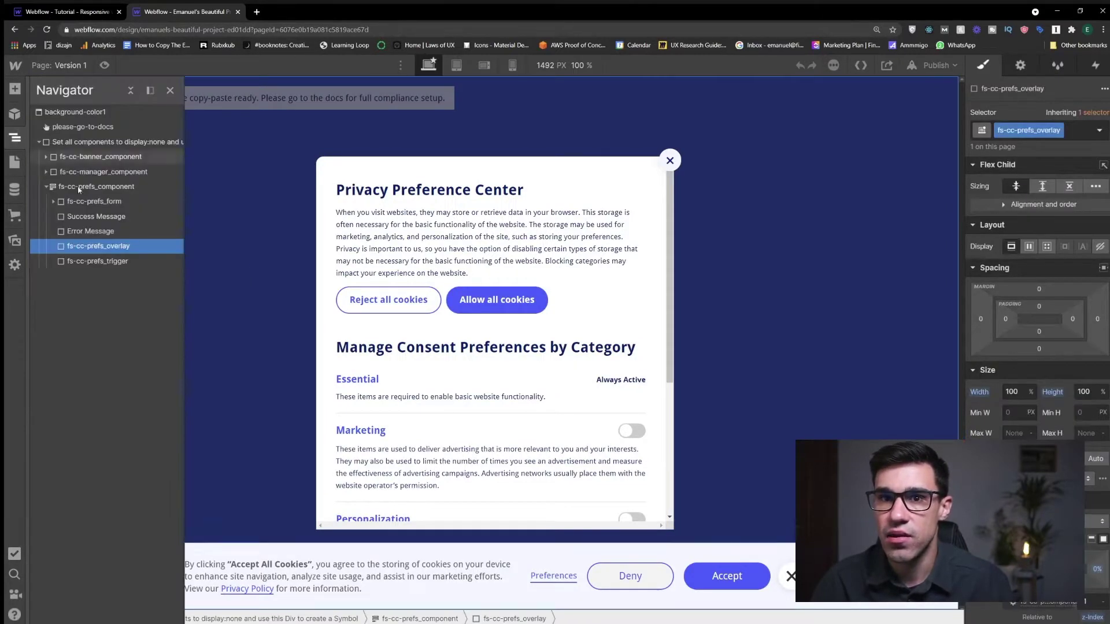
pyautogui.click(94, 144)
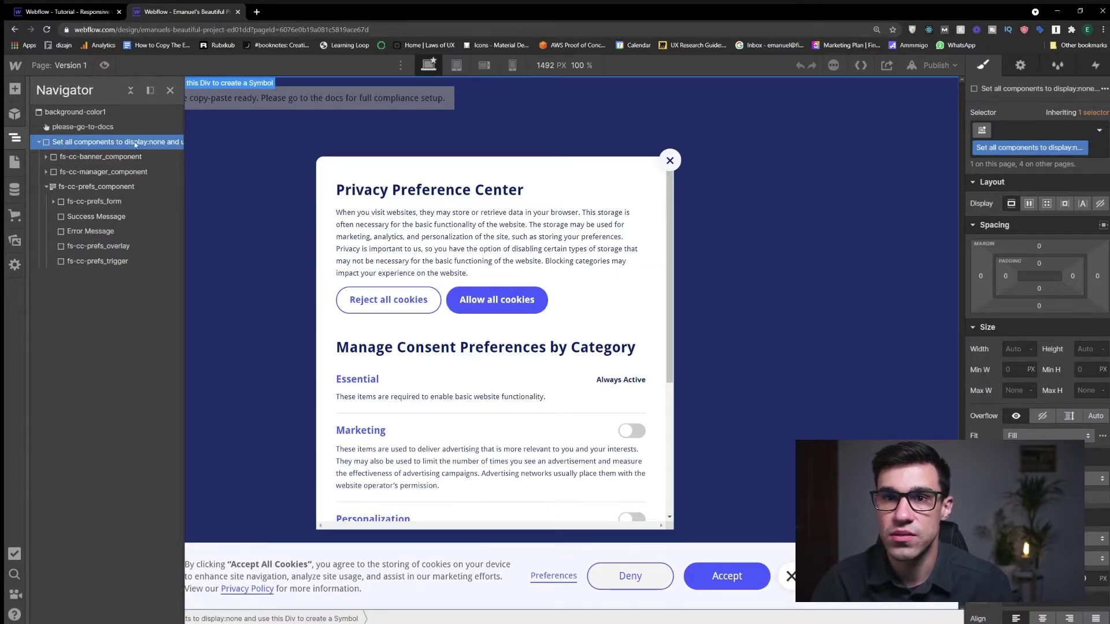
pyautogui.click(39, 142)
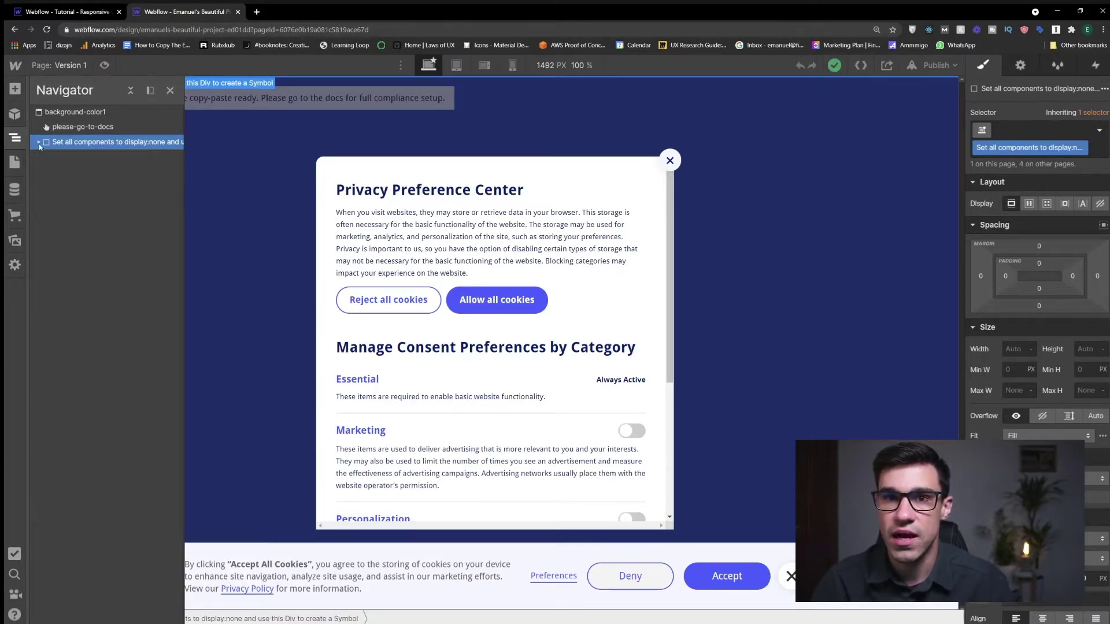
pyautogui.click(67, 12)
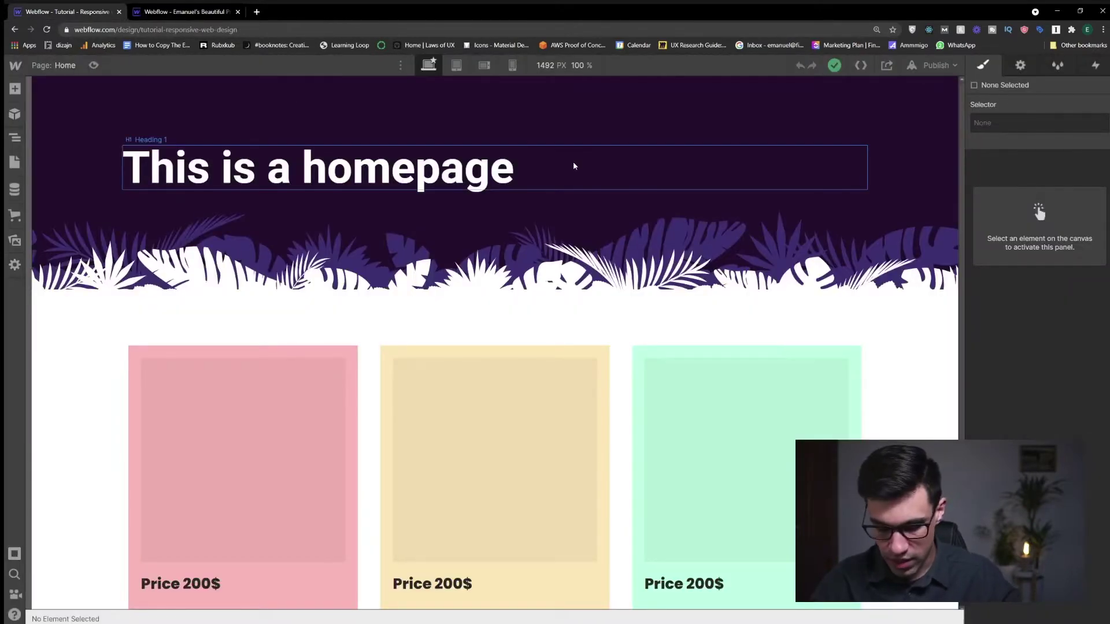
# Step: Paste the copied cookie components into the Body of the tutorial Home page
pyautogui.press('F11')
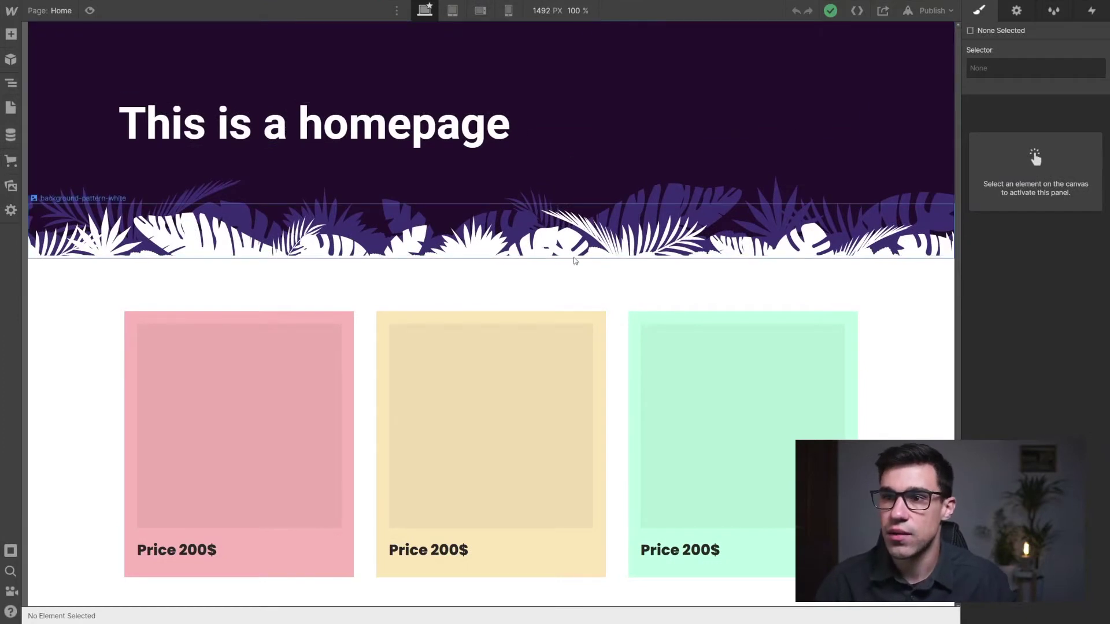
pyautogui.click(228, 219)
pyautogui.click(113, 520)
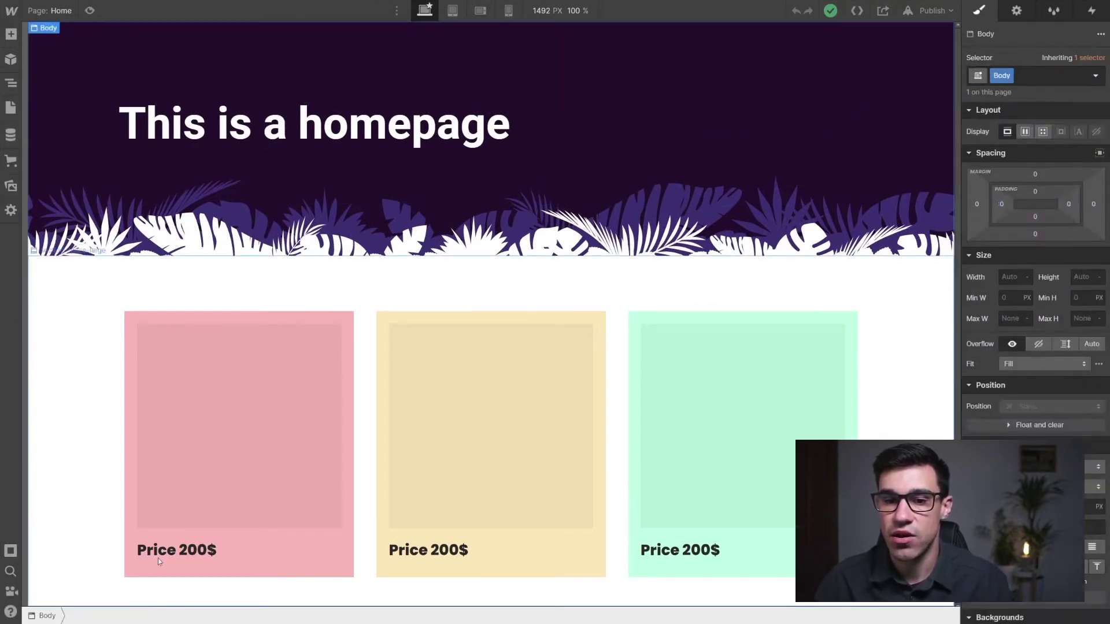
pyautogui.hotkey('ctrl', 'v')
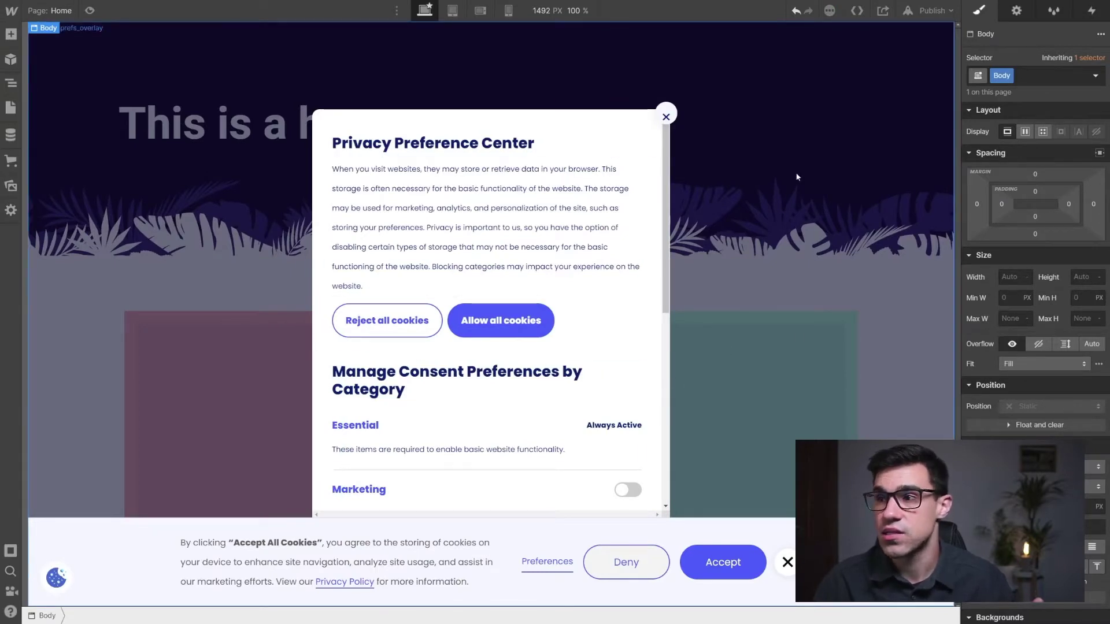
# Step: Select the preference center's form and check its corner radius setting
pyautogui.click(632, 127)
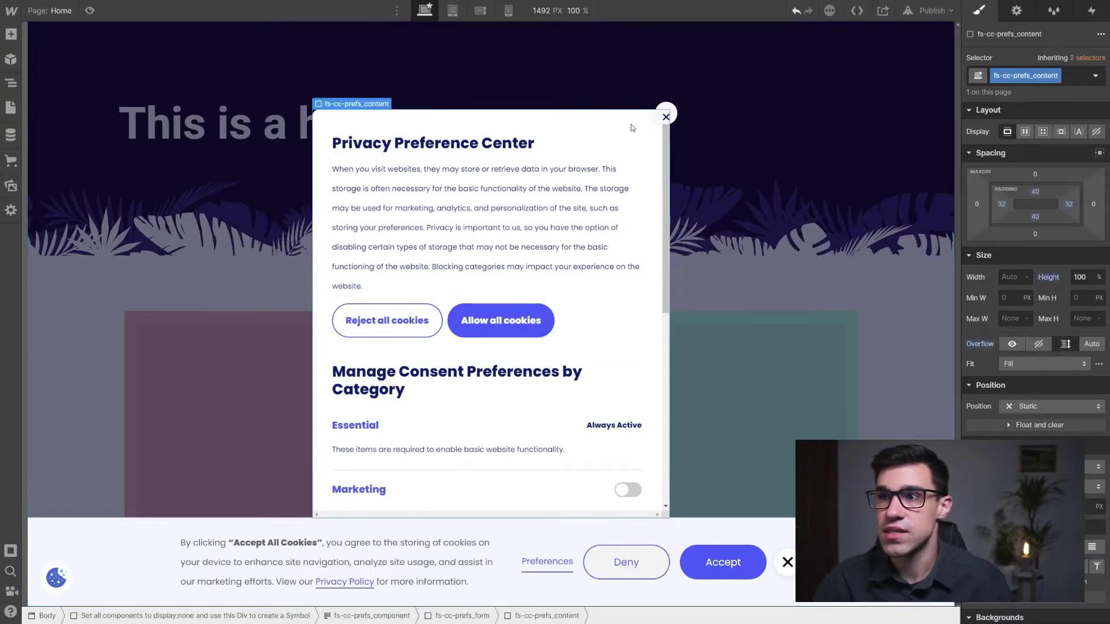
pyautogui.click(633, 128)
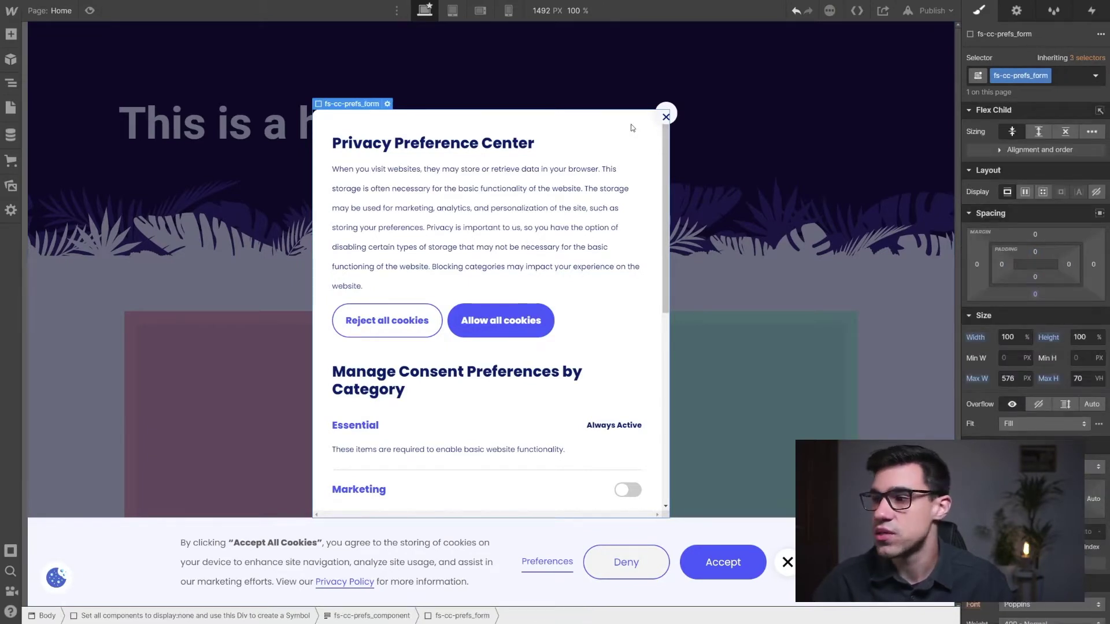
pyautogui.scroll(-7, 1035, 289)
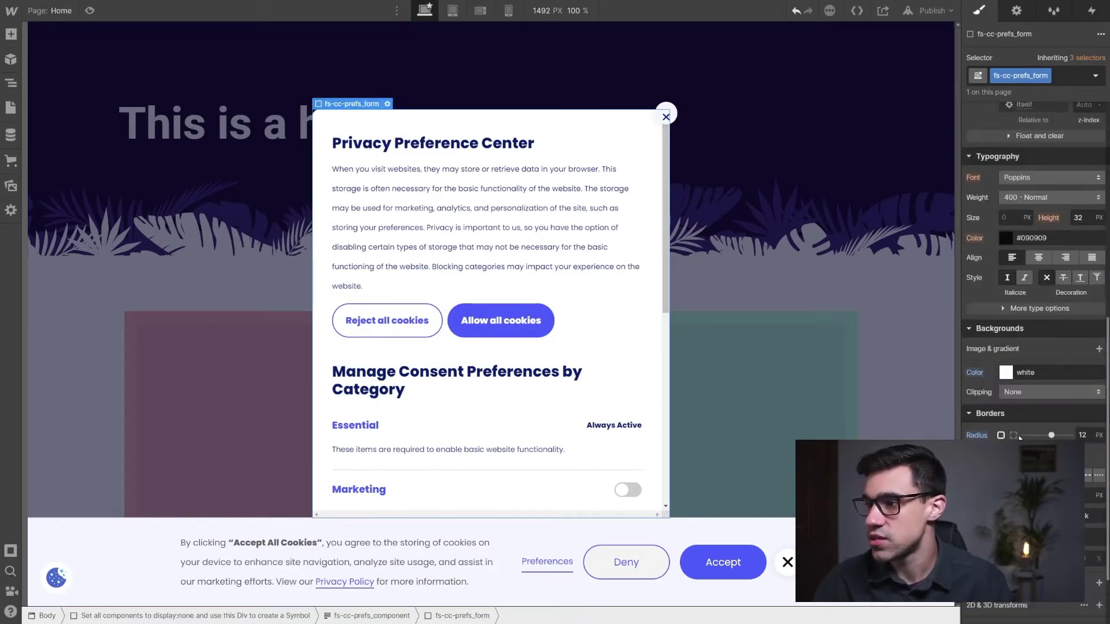
pyautogui.click(977, 435)
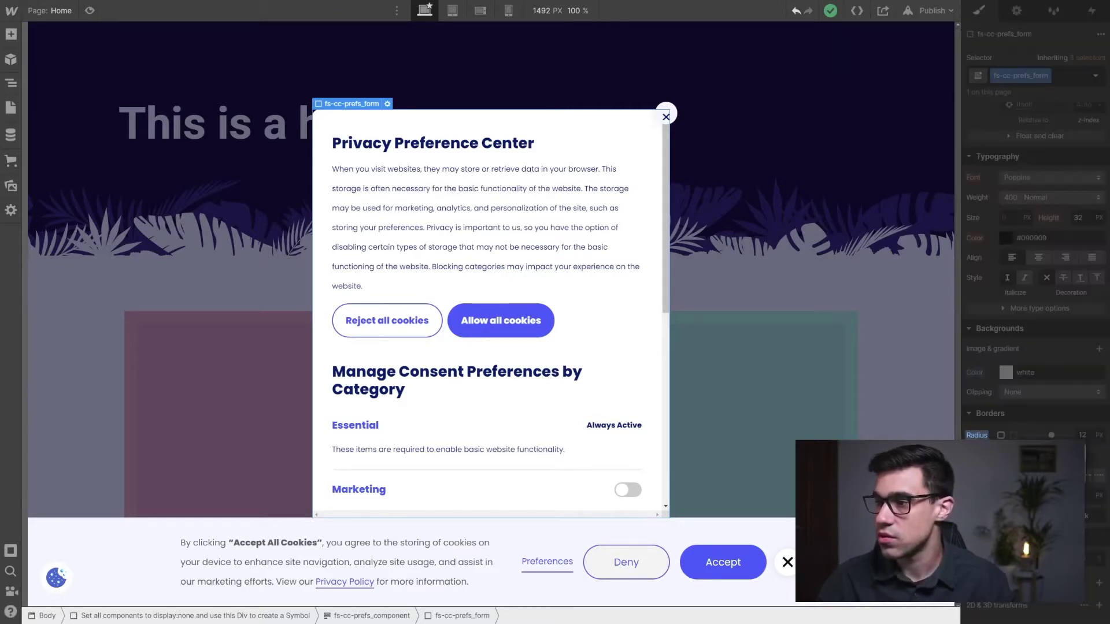
# Step: Make the Allow all cookies button's background and border Midnight Blue
pyautogui.click(549, 318)
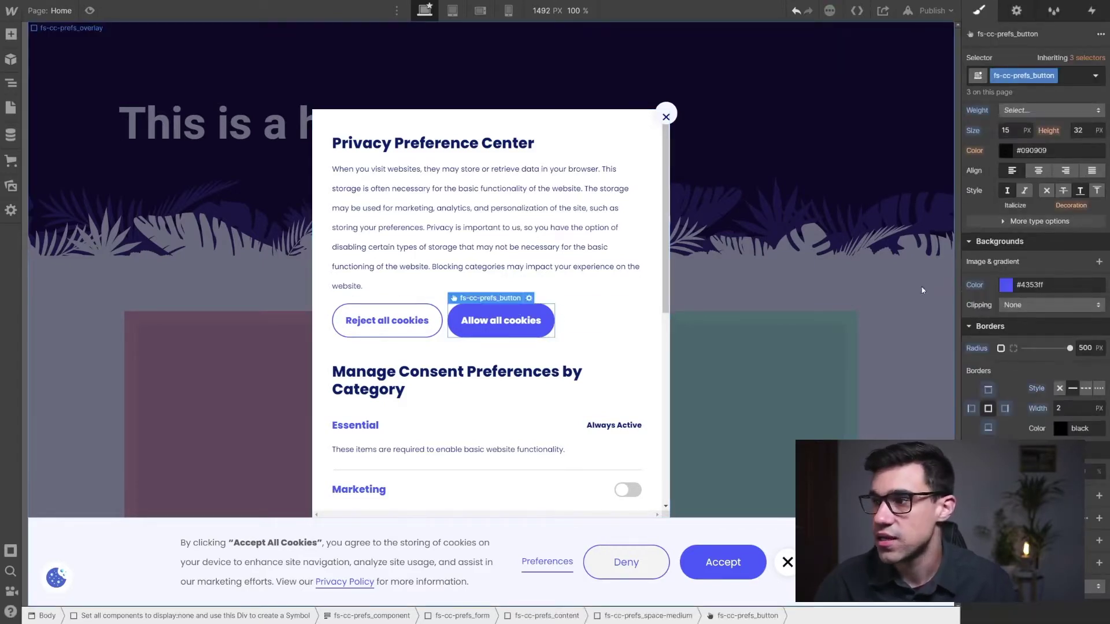
pyautogui.click(1006, 285)
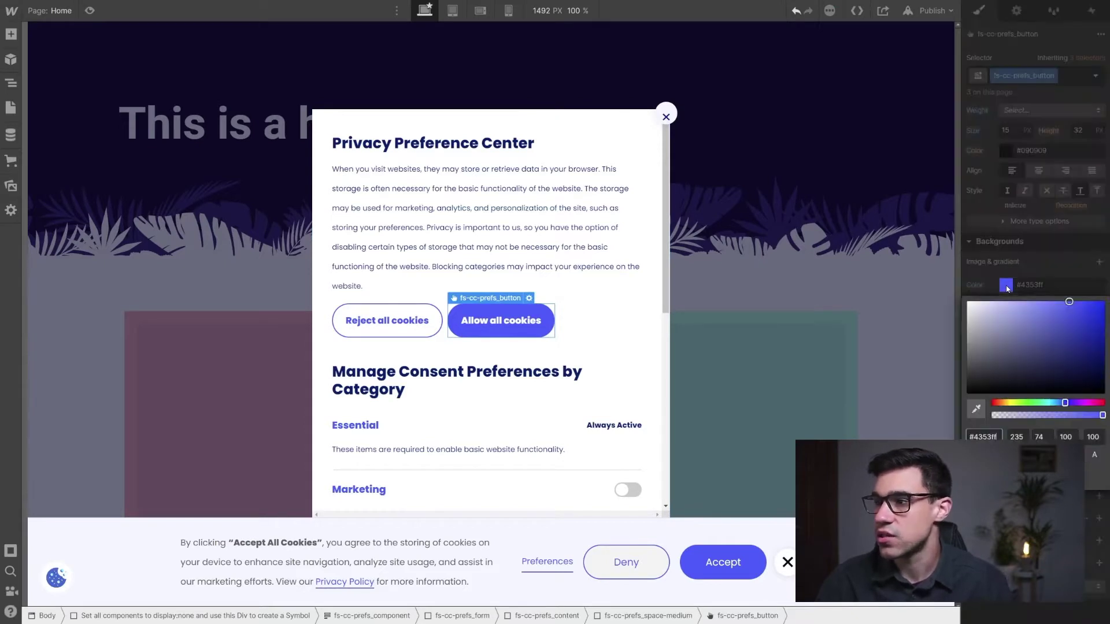
pyautogui.click(977, 463)
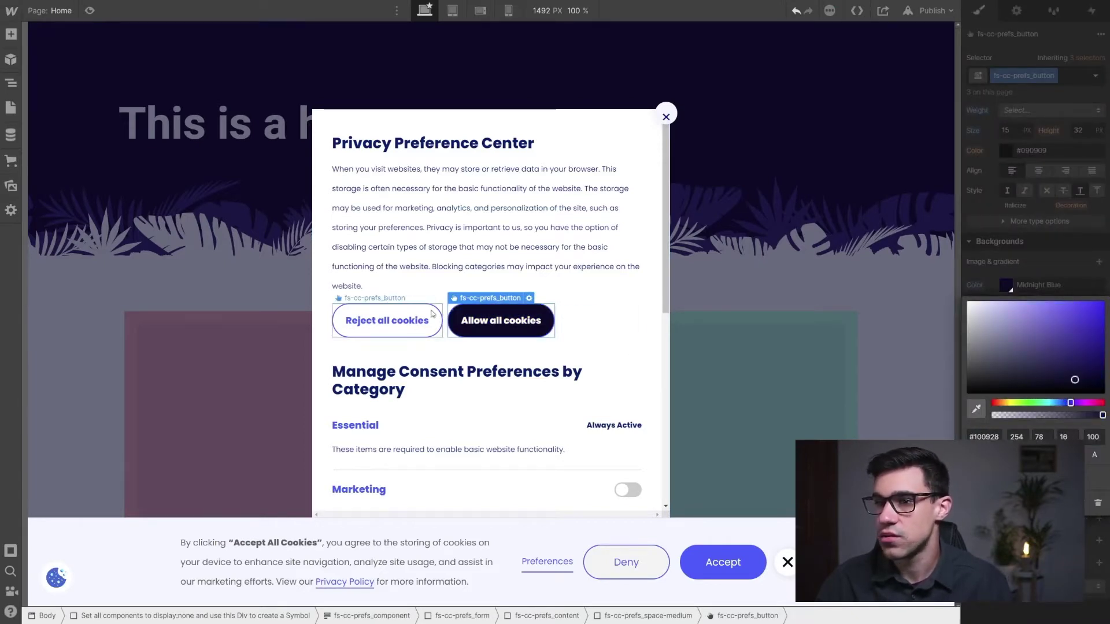
pyautogui.press('Escape')
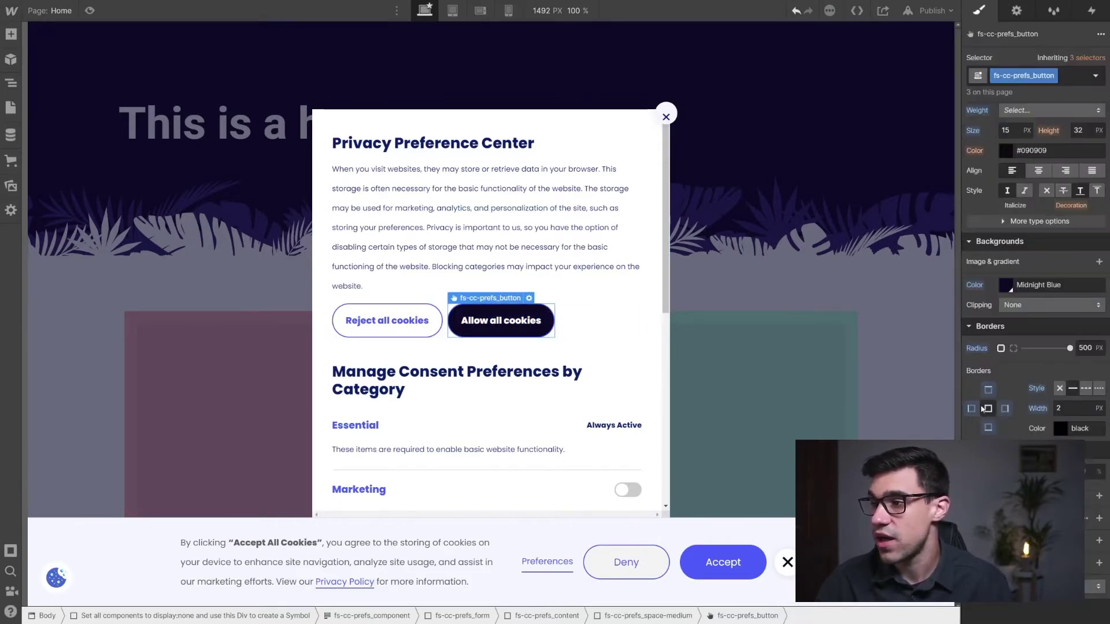
pyautogui.click(1064, 429)
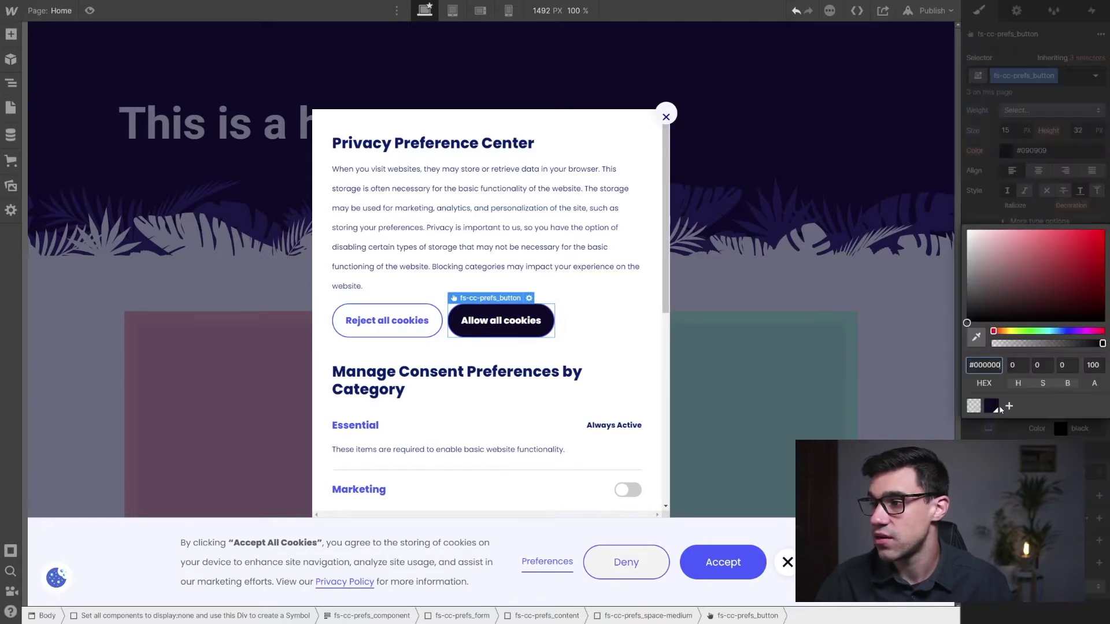
pyautogui.click(1010, 406)
# Step: Make the Reject all cookies button's border and text Midnight Blue
pyautogui.click(404, 331)
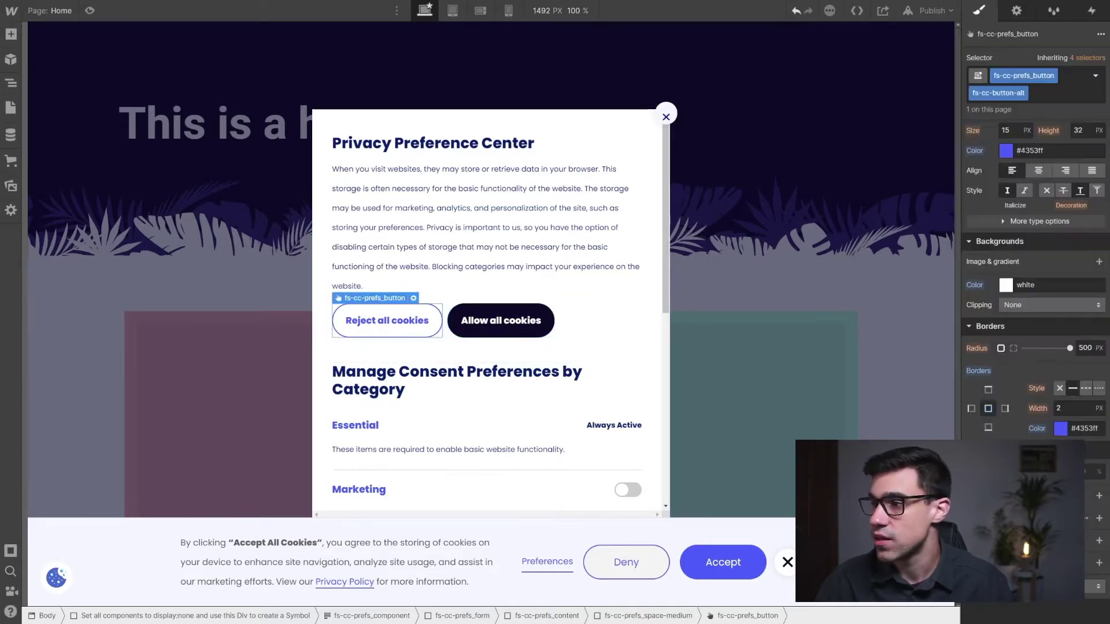
pyautogui.click(1059, 428)
pyautogui.click(992, 407)
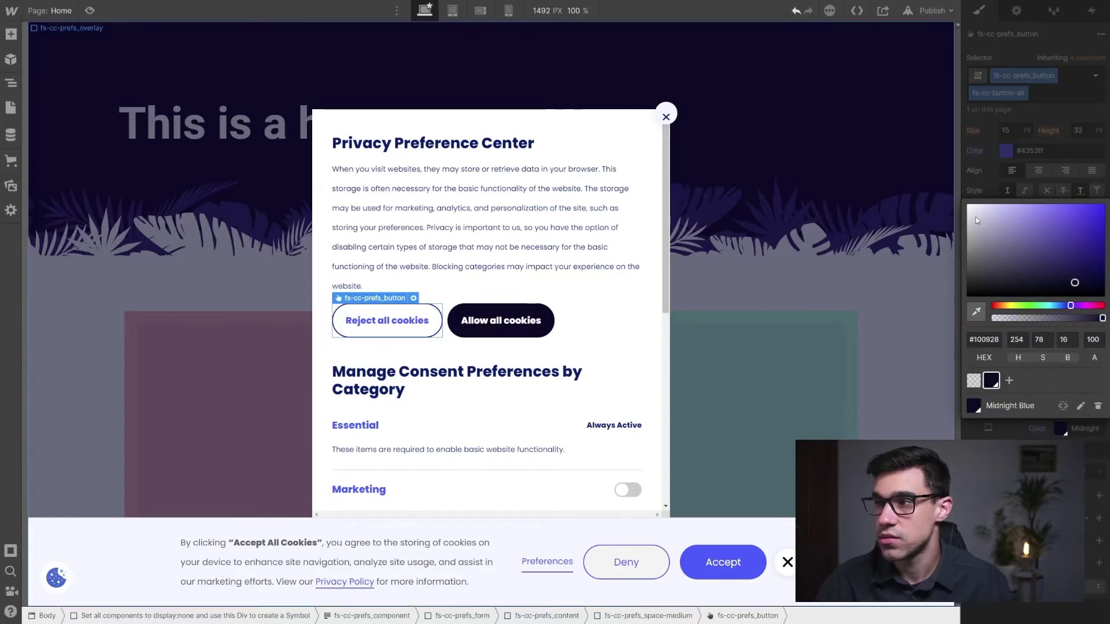
pyautogui.press('Escape')
pyautogui.click(1009, 152)
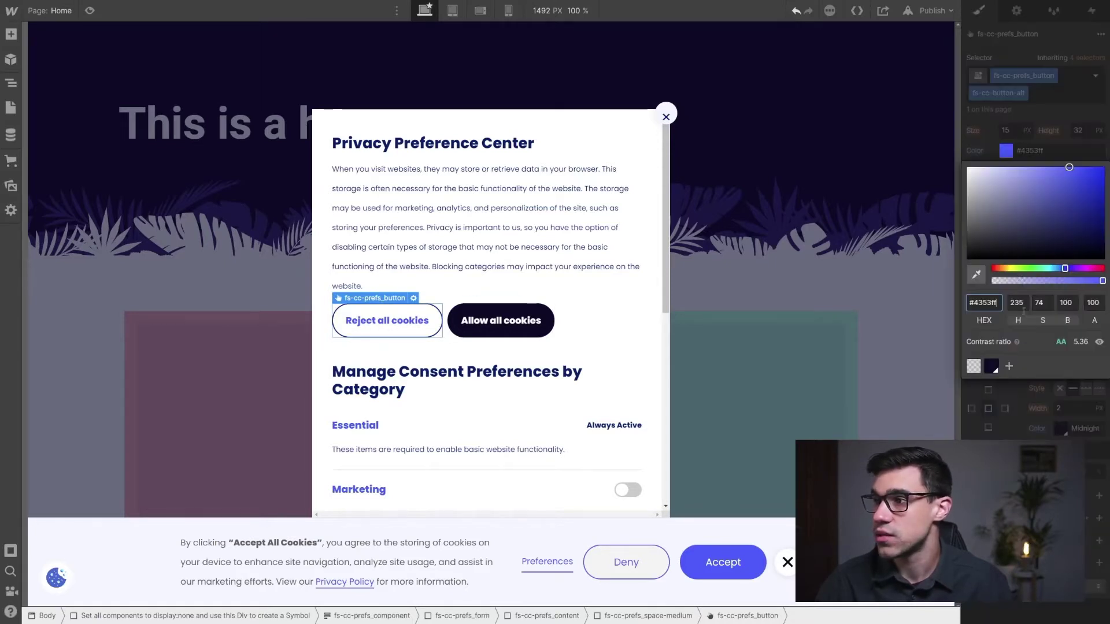
pyautogui.click(991, 366)
# Step: Make the category labels such as Essential Midnight Blue
pyautogui.scroll(-3, 369, 330)
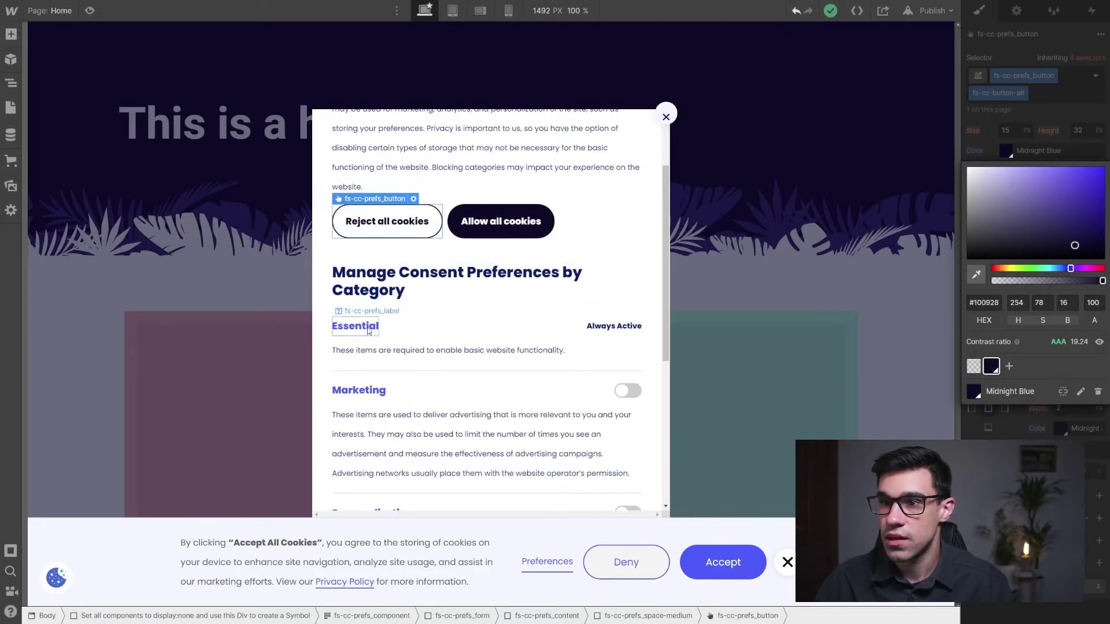
pyautogui.click(369, 330)
pyautogui.click(1007, 169)
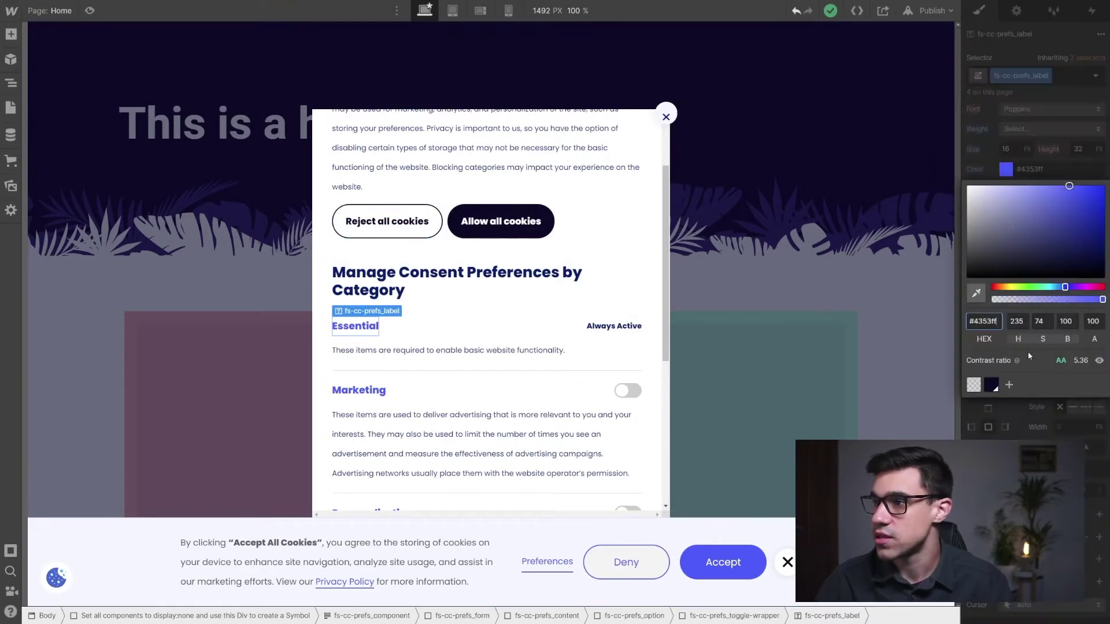
pyautogui.click(991, 386)
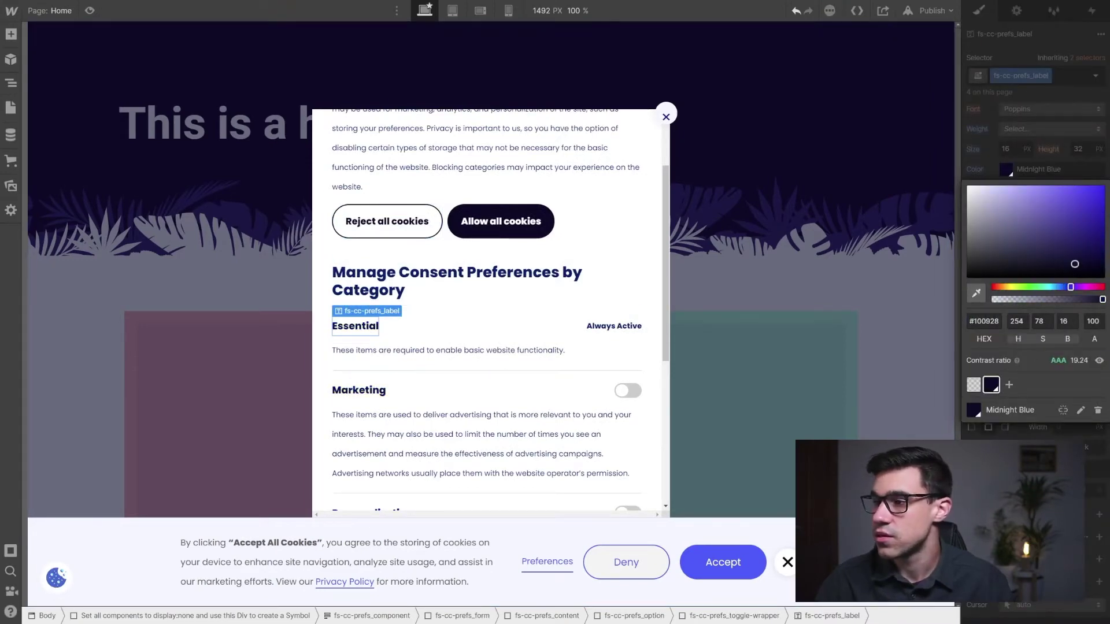
pyautogui.press('Escape')
# Step: Make the heading and Always Active text Midnight Blue, then select the Marketing option block
pyautogui.scroll(-2, 579, 347)
pyautogui.scroll(2, 578, 347)
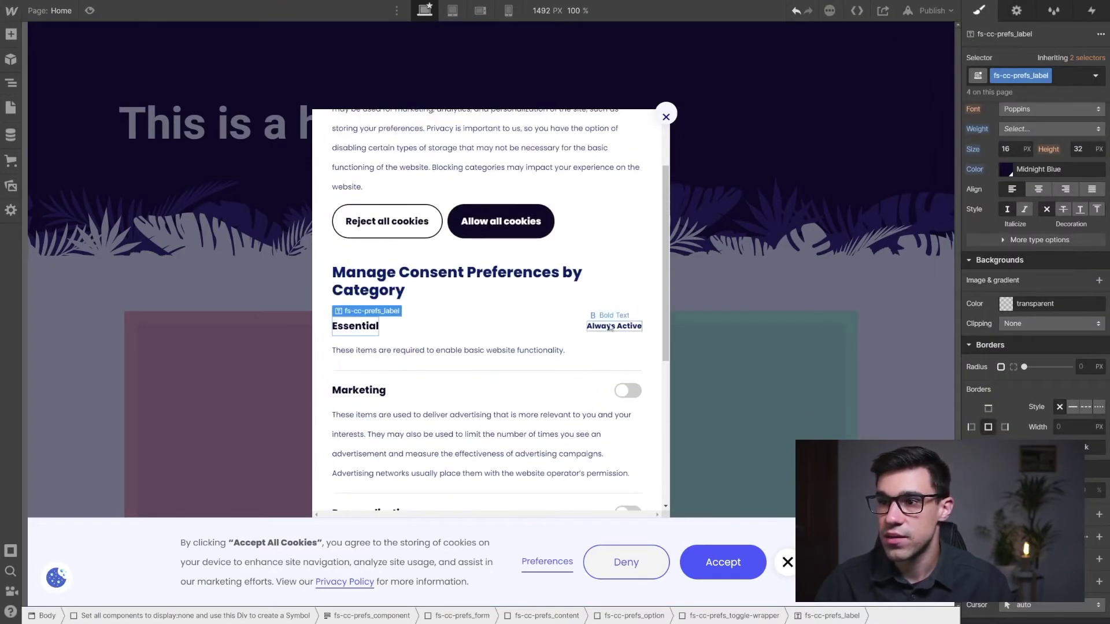
pyautogui.click(456, 280)
pyautogui.click(1009, 153)
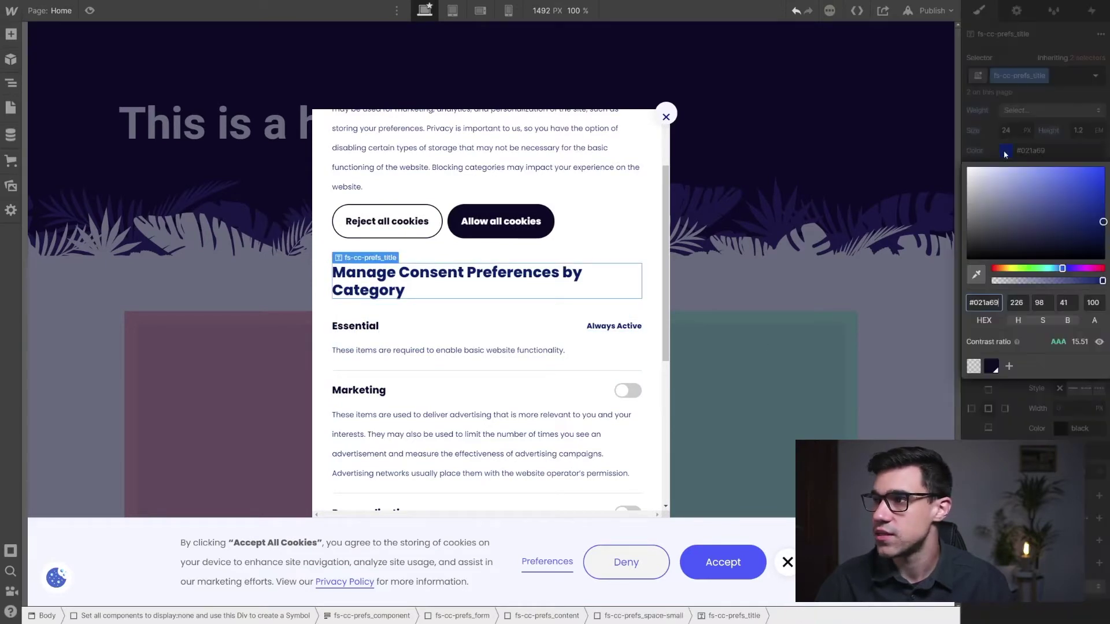
pyautogui.click(614, 325)
pyautogui.click(1011, 152)
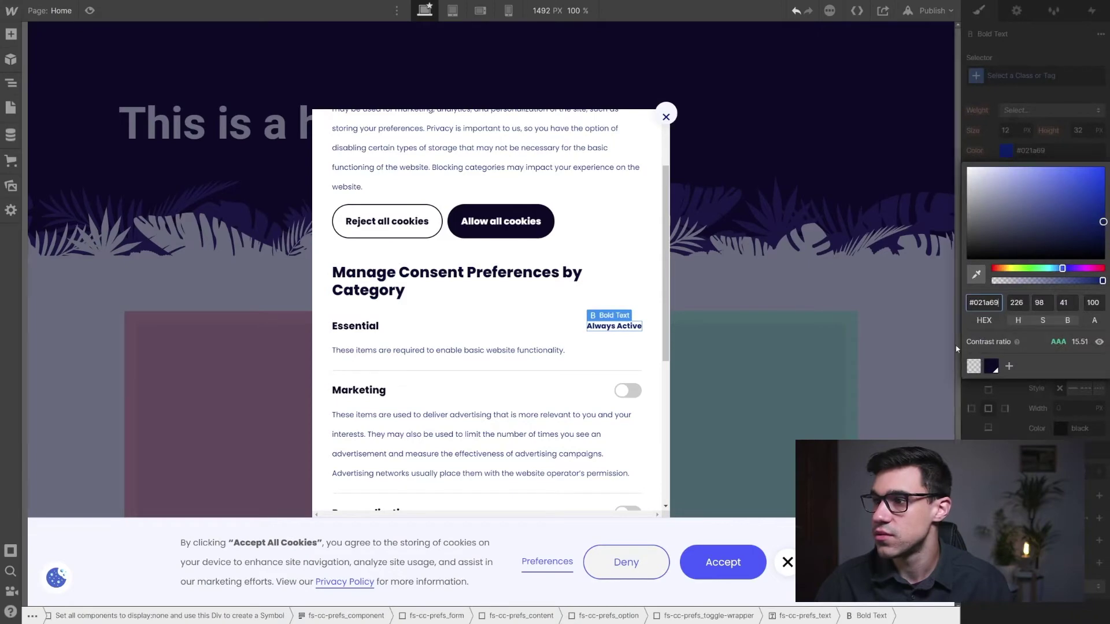
pyautogui.click(991, 366)
pyautogui.click(570, 377)
pyautogui.scroll(-5, 568, 382)
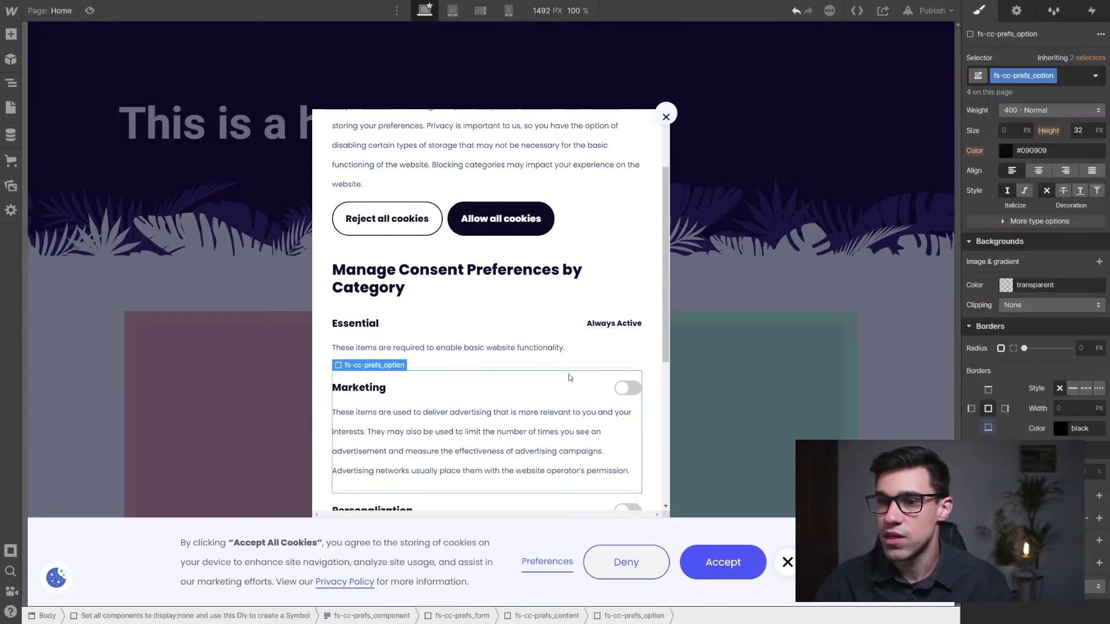
pyautogui.scroll(8, 591, 359)
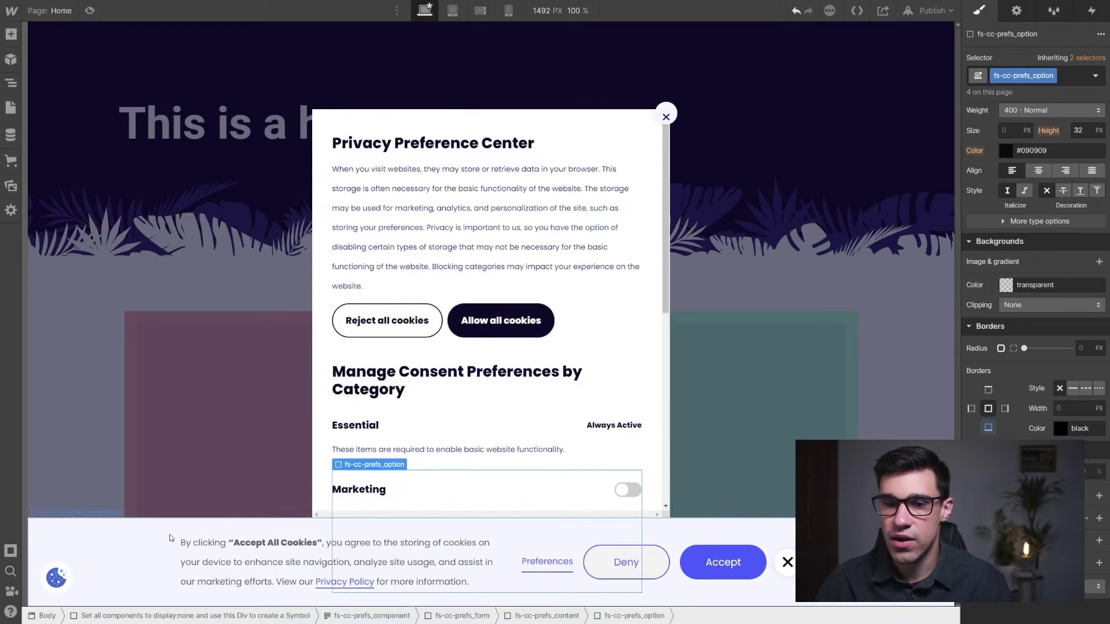
# Step: Make the banner's Accept button background and Deny button border Midnight Blue
pyautogui.click(731, 569)
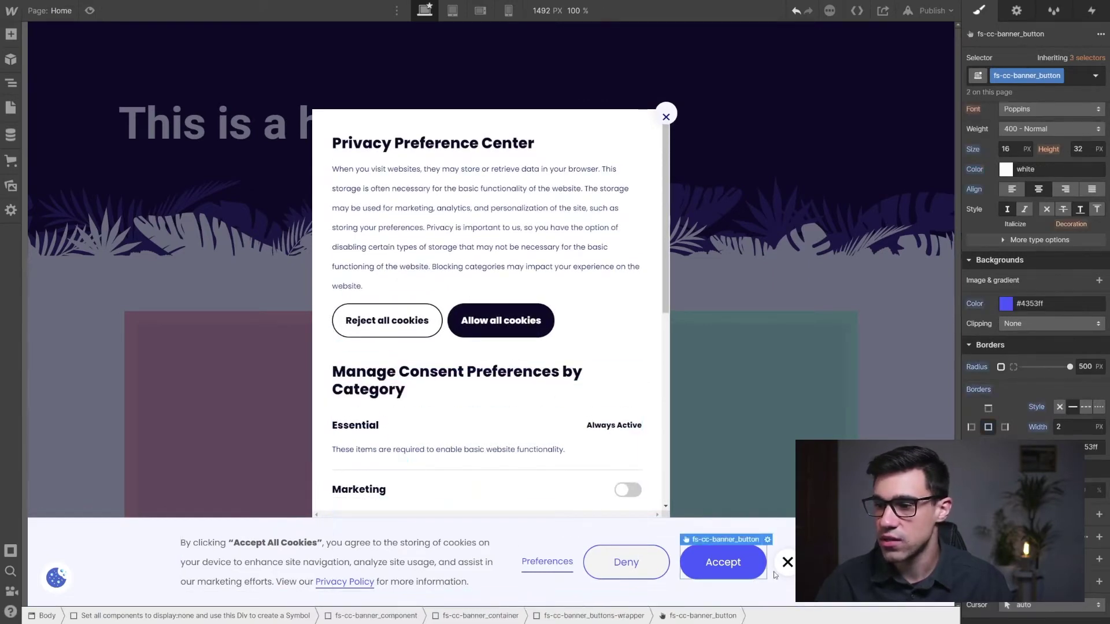
pyautogui.click(1006, 304)
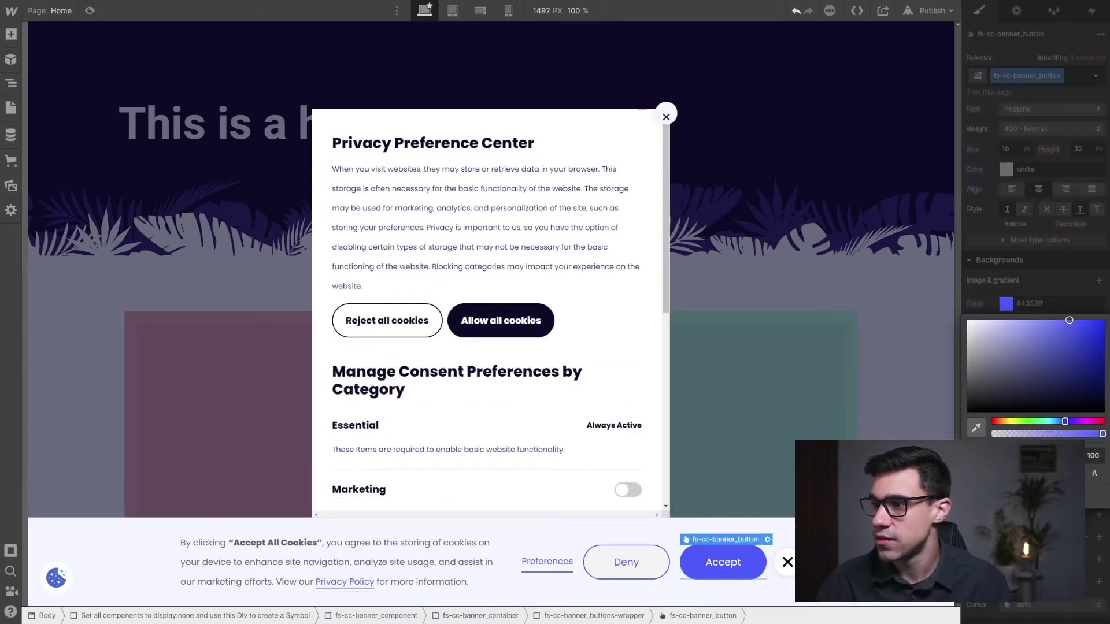
pyautogui.click(977, 471)
pyautogui.click(1006, 303)
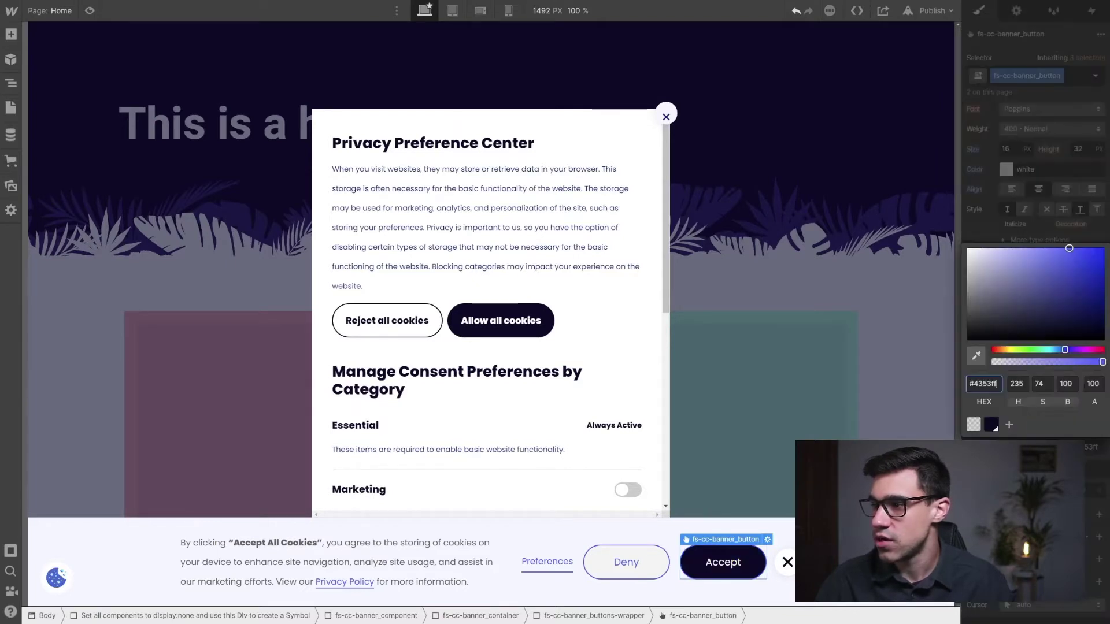
pyautogui.click(605, 559)
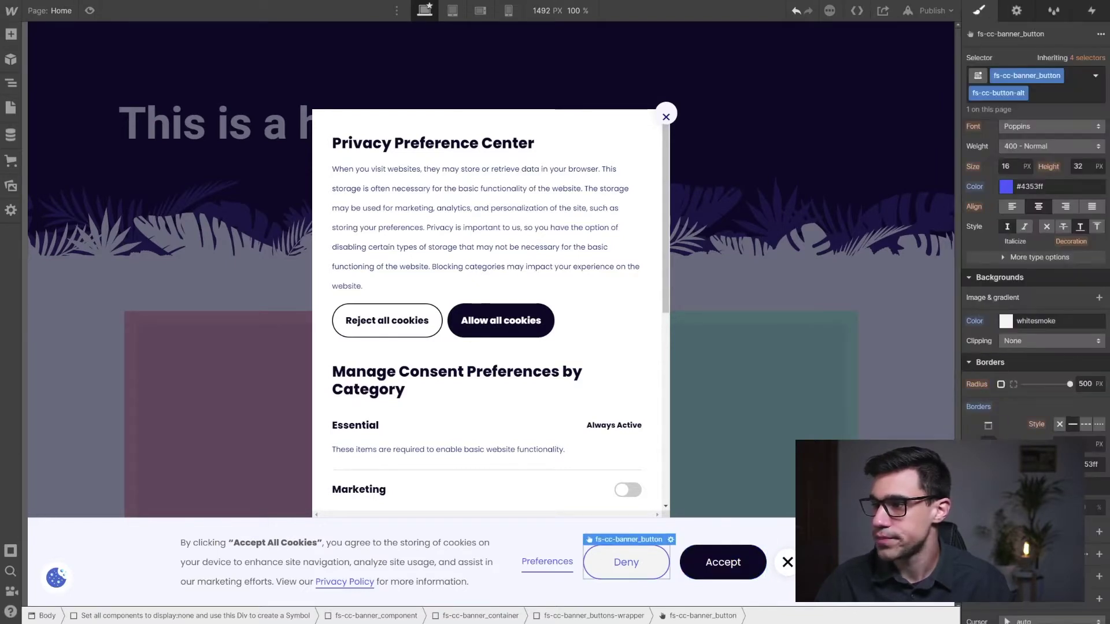
pyautogui.click(1006, 464)
pyautogui.click(991, 416)
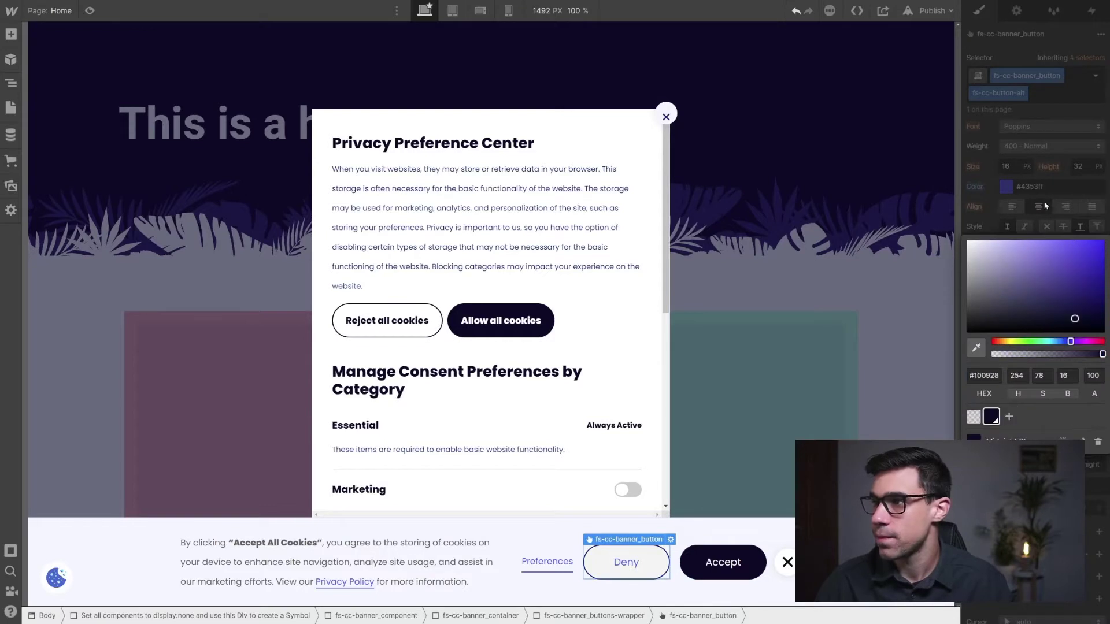
pyautogui.click(1006, 186)
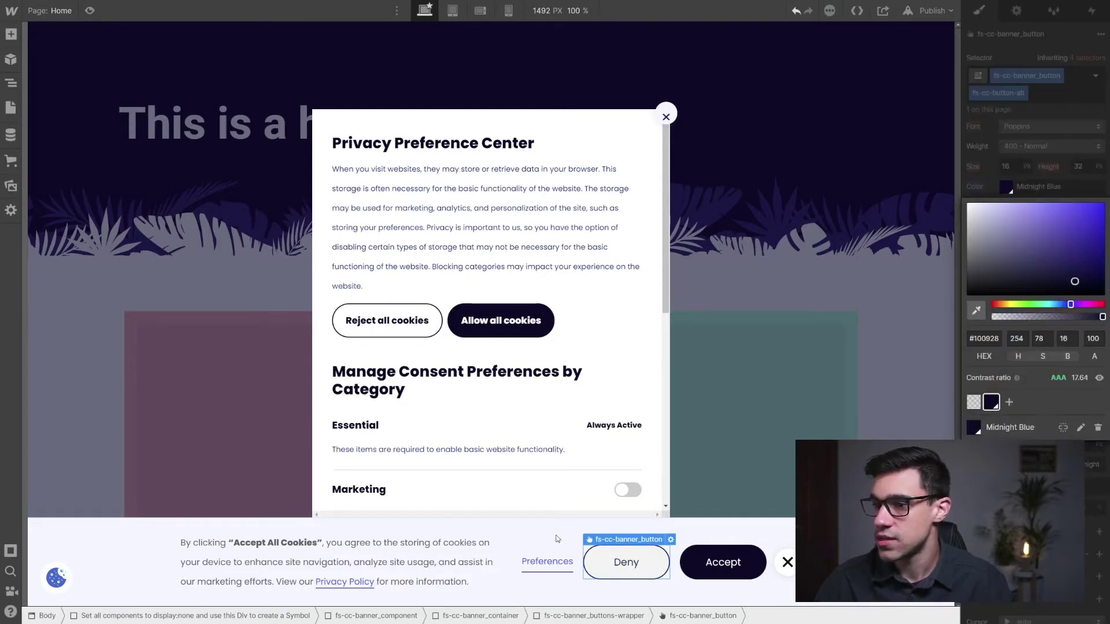
# Step: Make the Preferences link colours Midnight Blue, then view the Allow all cookies button's settings
pyautogui.click(547, 562)
pyautogui.click(1017, 171)
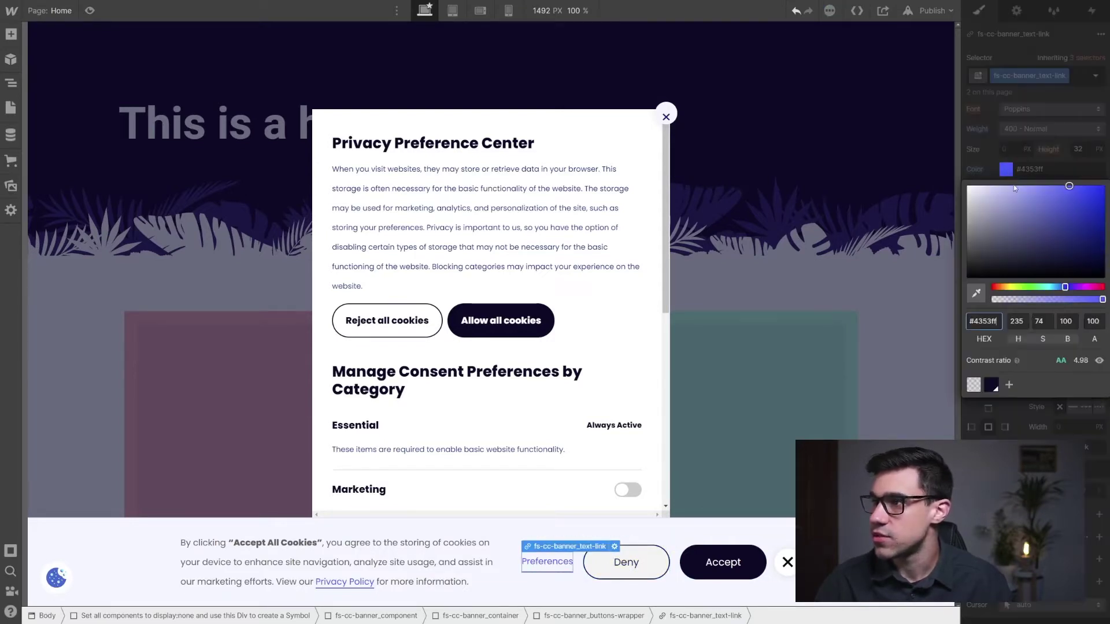
pyautogui.click(992, 384)
pyautogui.press('Escape')
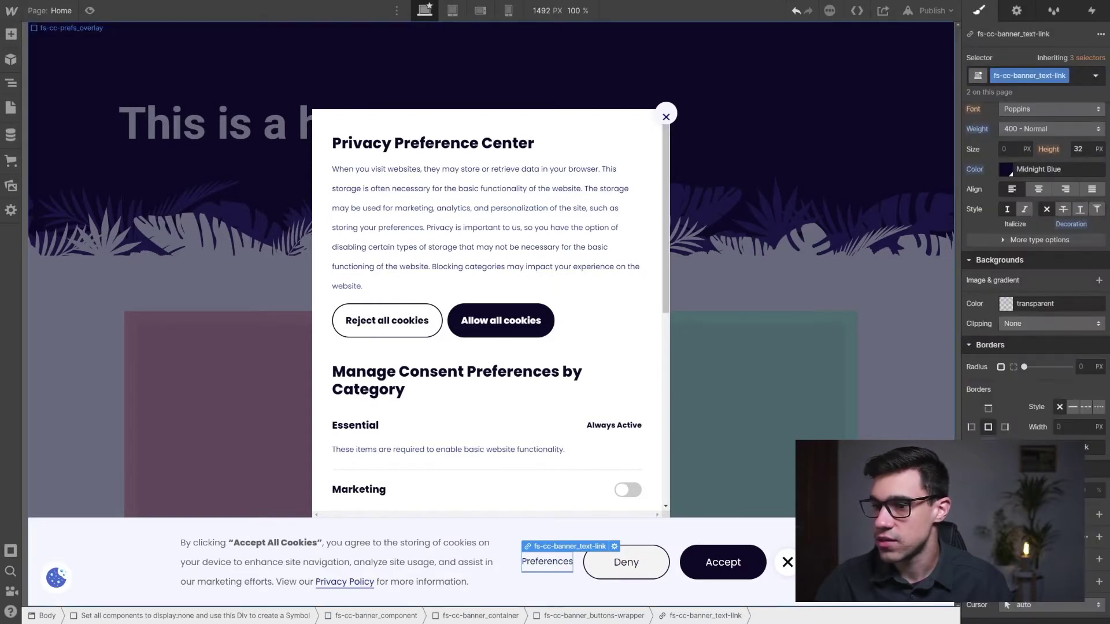
pyautogui.click(1029, 447)
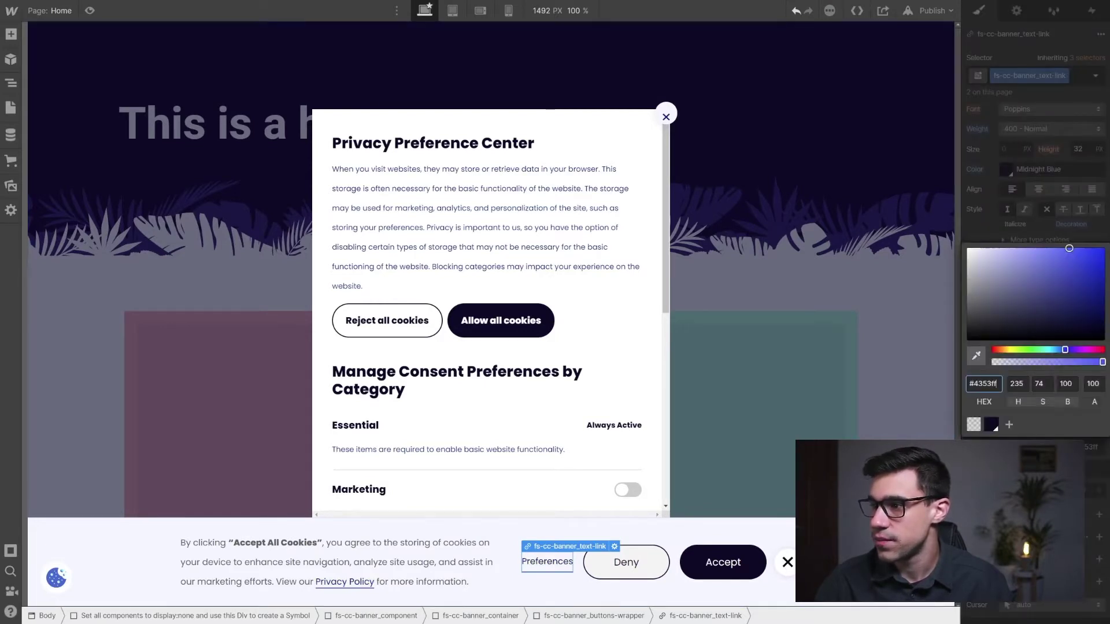
pyautogui.click(993, 425)
pyautogui.press('Escape')
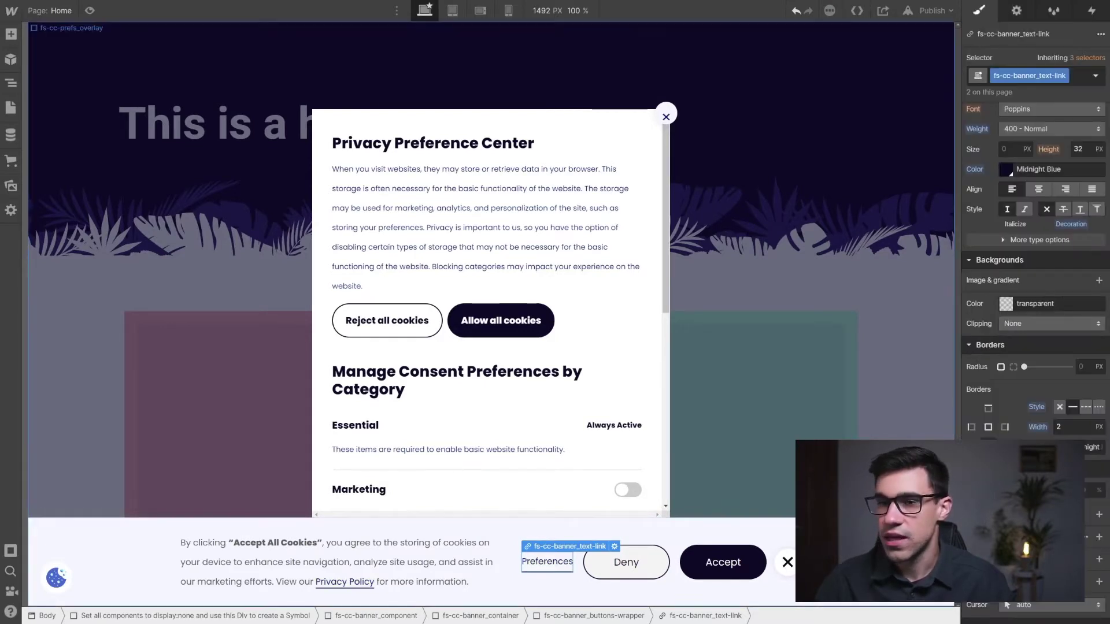
pyautogui.click(518, 317)
pyautogui.click(1021, 14)
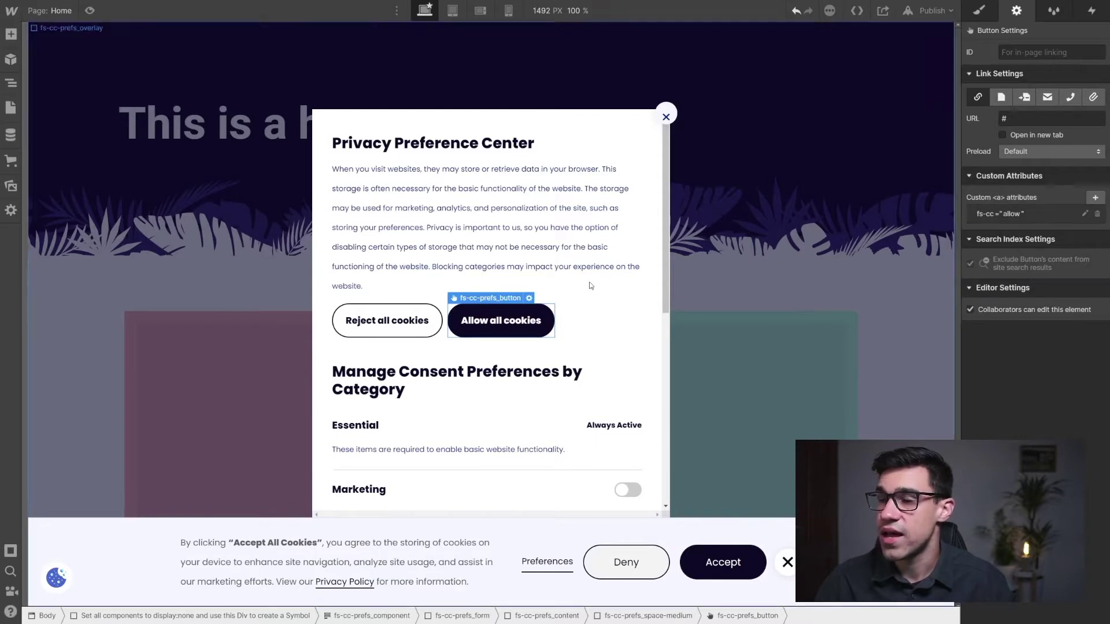
# Step: Check Reject all cookies' fs-cc="deny" attribute and the Marketing checkbox's fs-cc-checkbox="marketing"
pyautogui.click(420, 318)
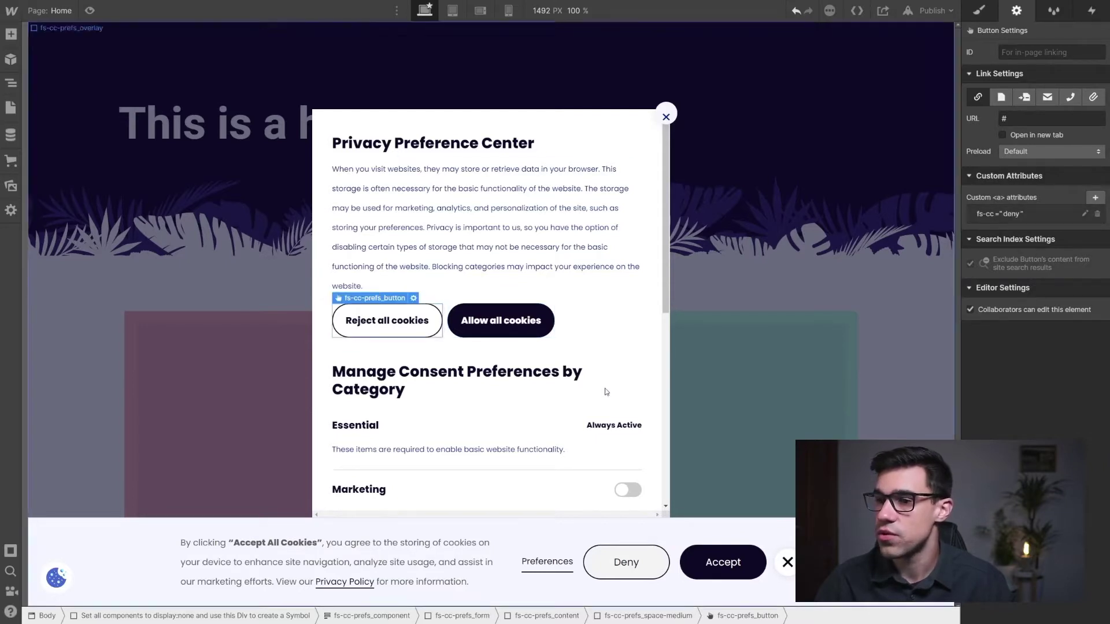
pyautogui.scroll(-3, 578, 405)
pyautogui.scroll(1, 632, 438)
pyautogui.click(632, 438)
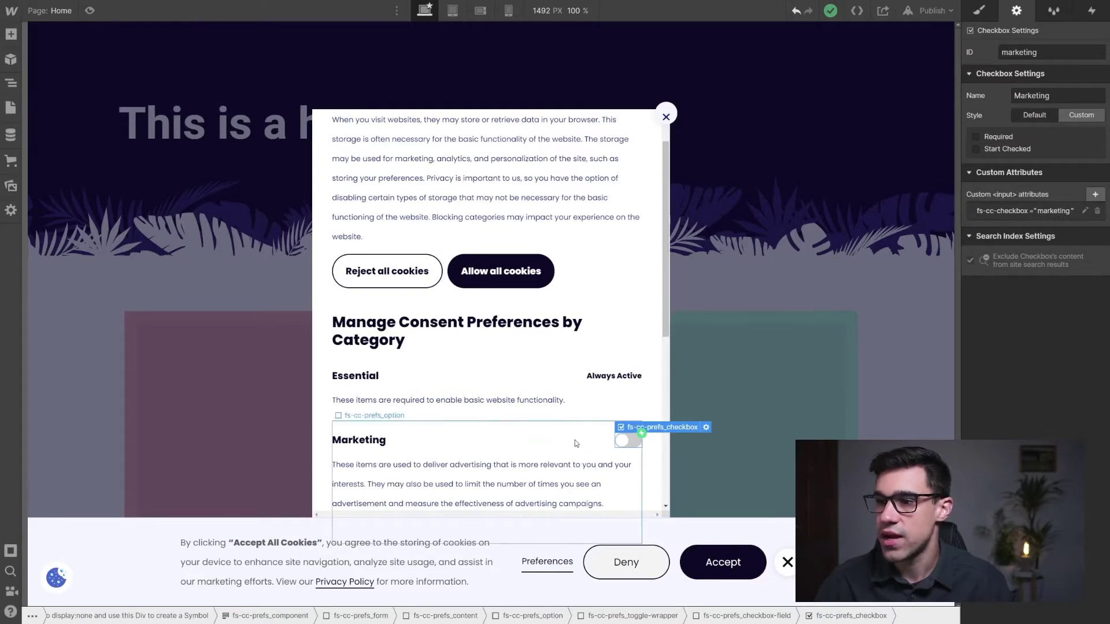
pyautogui.scroll(-2, 485, 356)
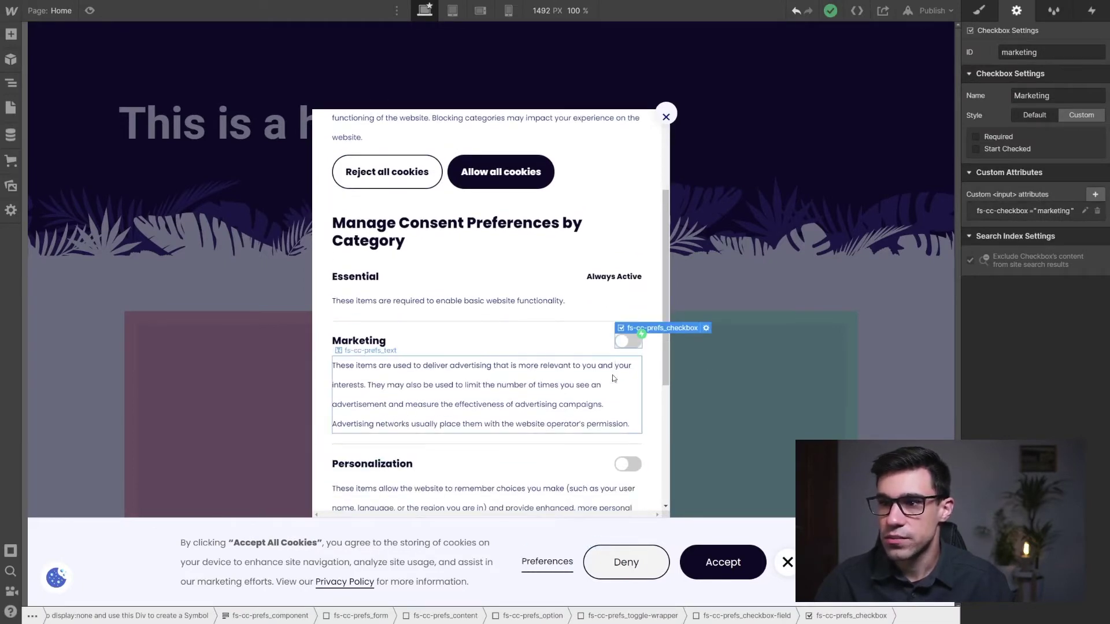
pyautogui.scroll(2, 629, 373)
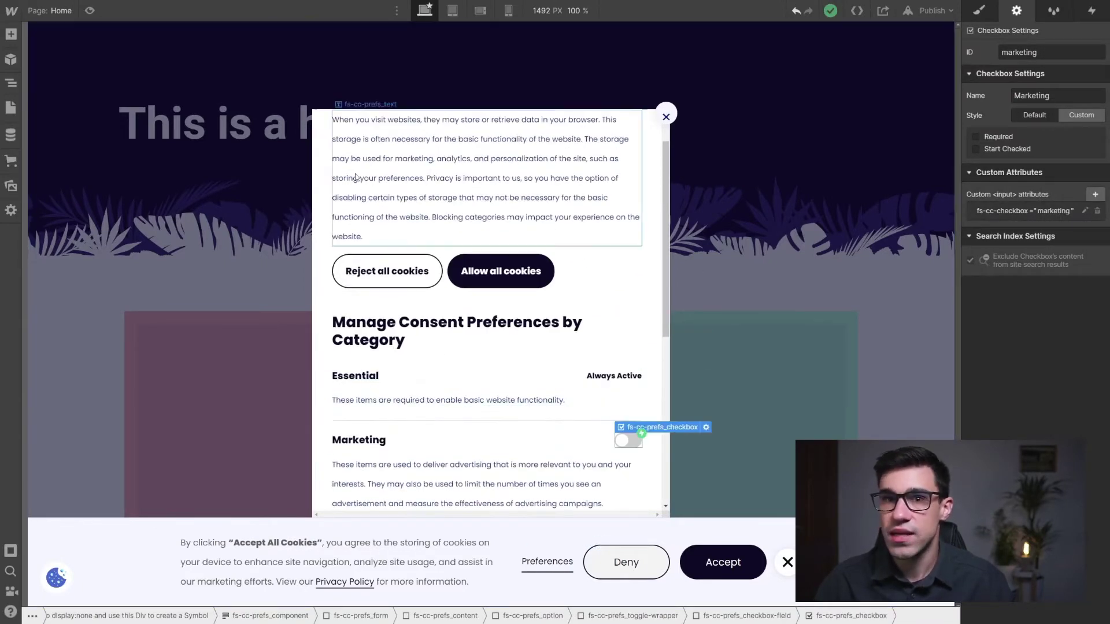
# Step: Set the fs-cc-prefs_component preference modal to Display: none
pyautogui.click(13, 85)
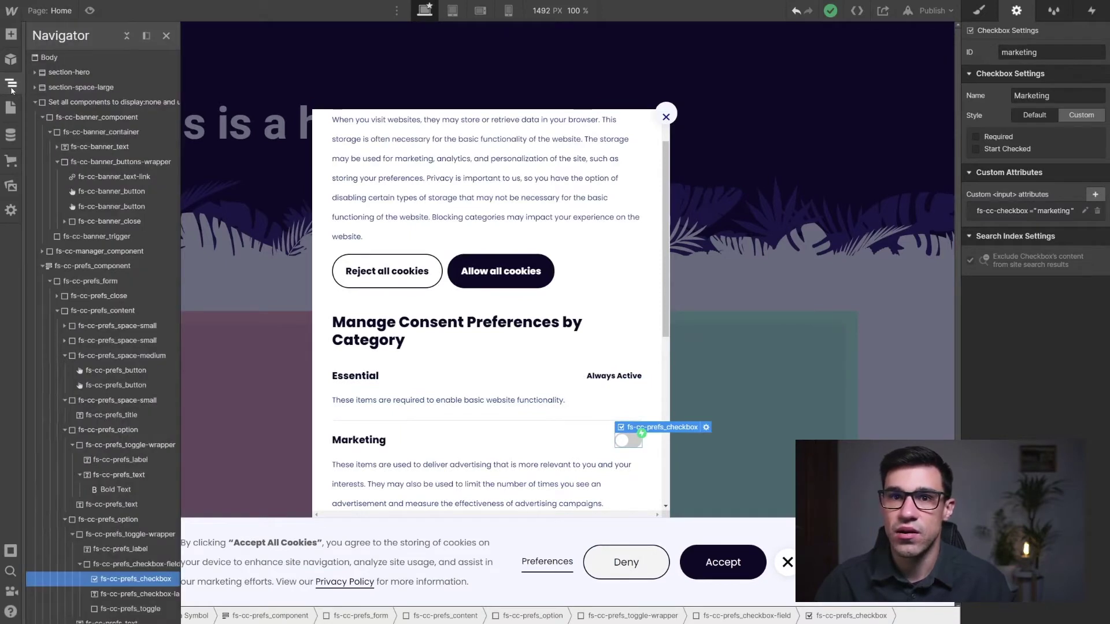
pyautogui.scroll(-3, 104, 405)
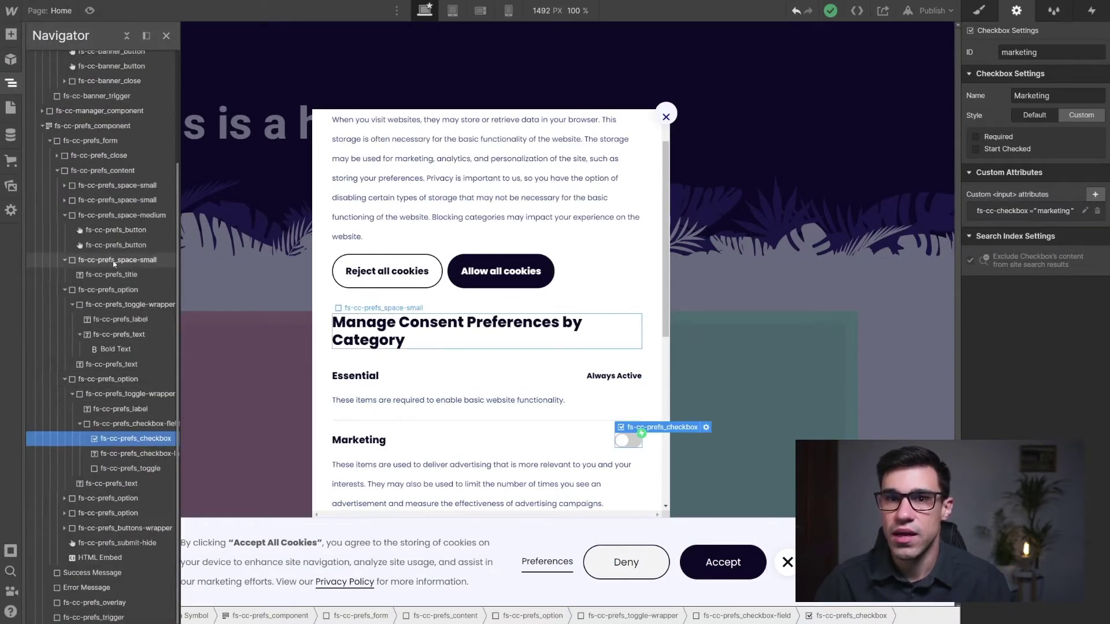
pyautogui.scroll(3, 116, 261)
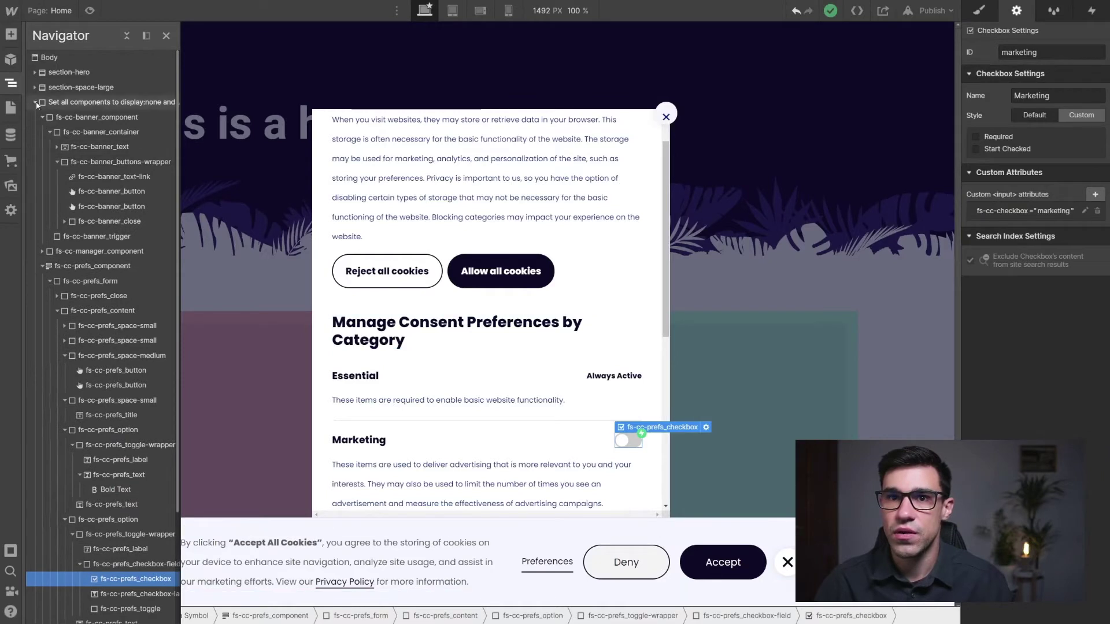
pyautogui.click(35, 102)
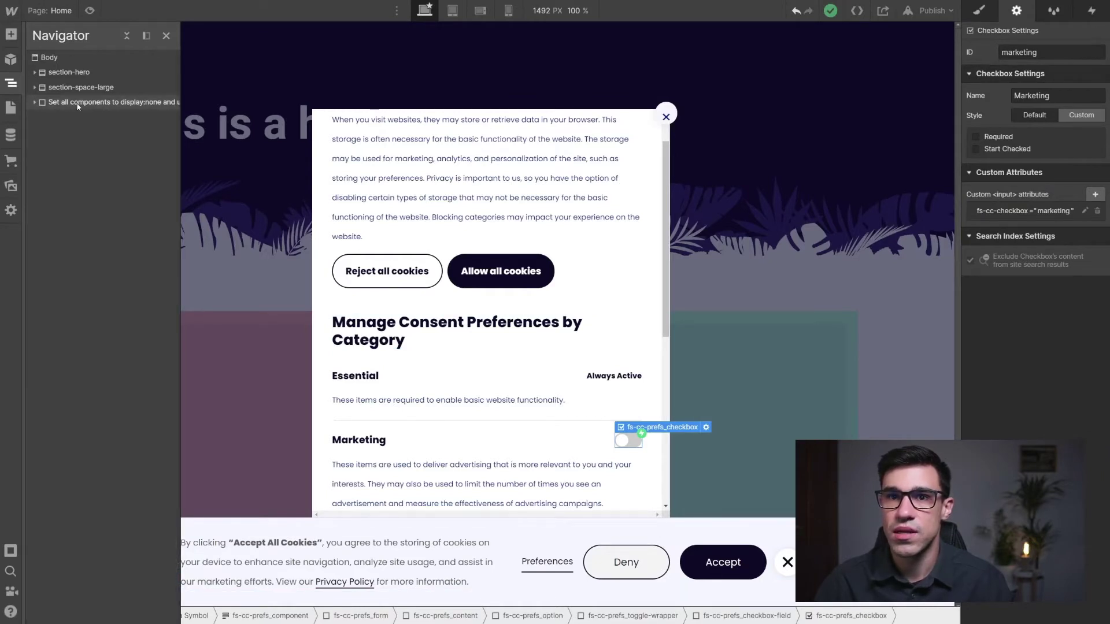
pyautogui.click(36, 103)
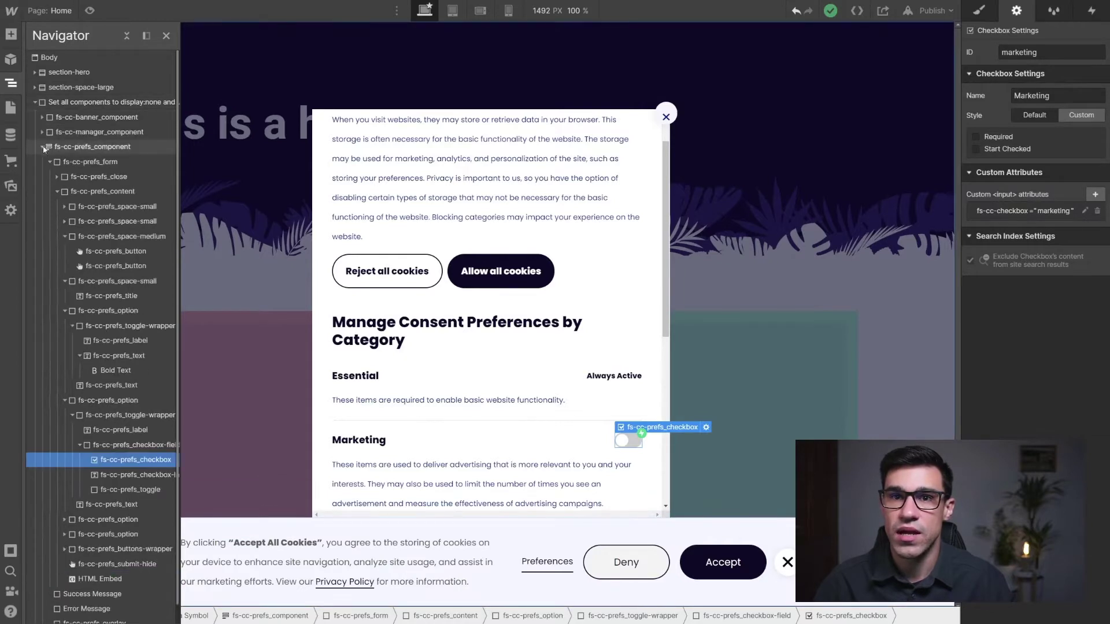
pyautogui.click(42, 147)
pyautogui.click(84, 118)
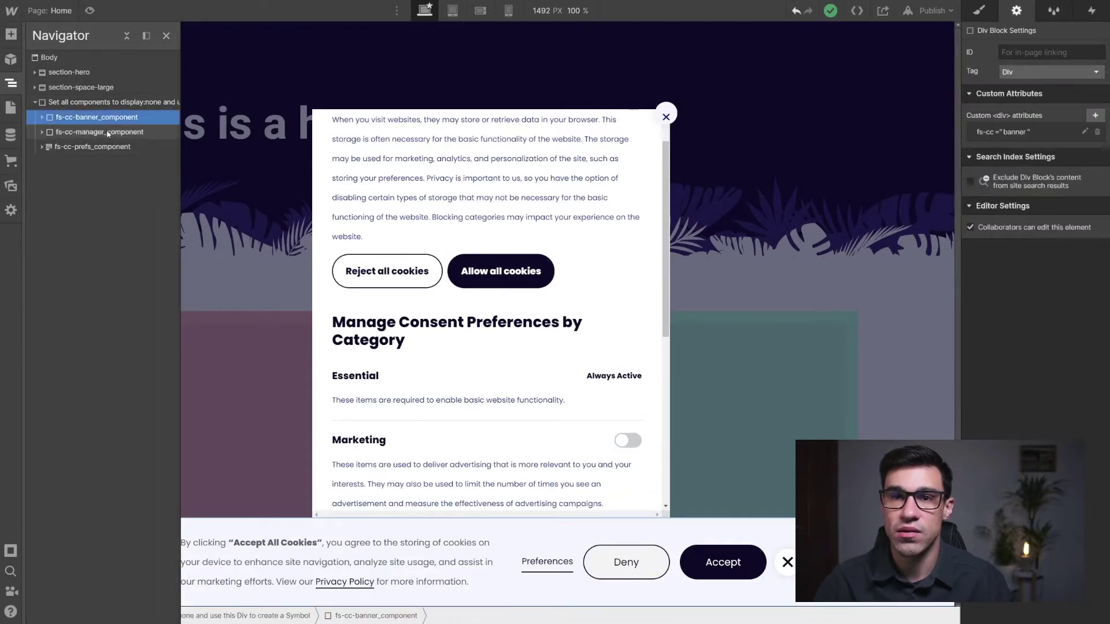
pyautogui.click(131, 147)
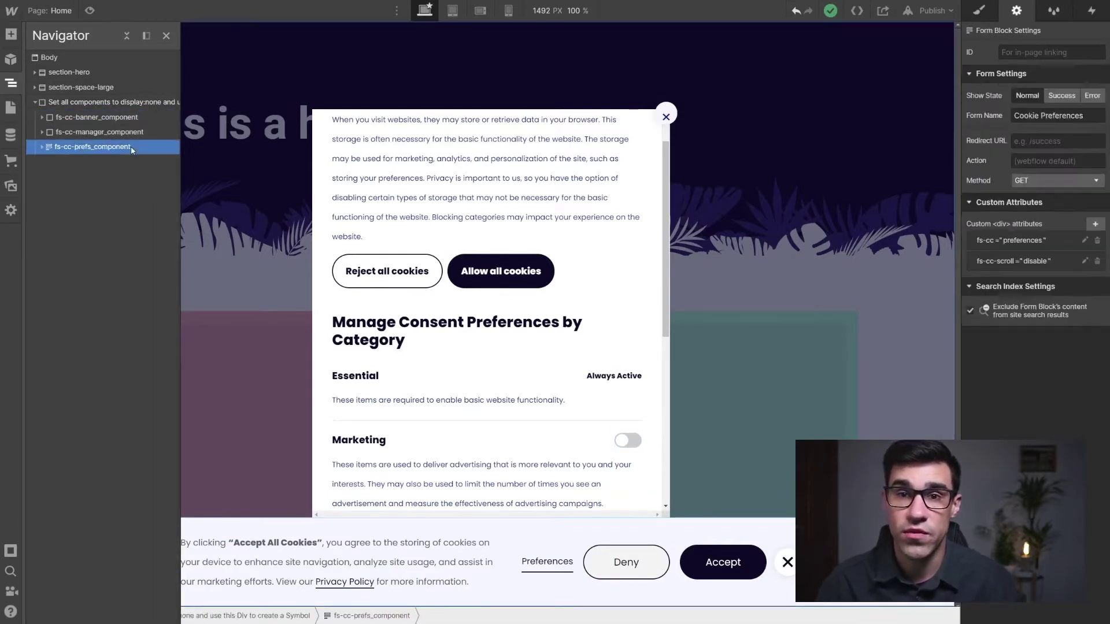
pyautogui.press('s')
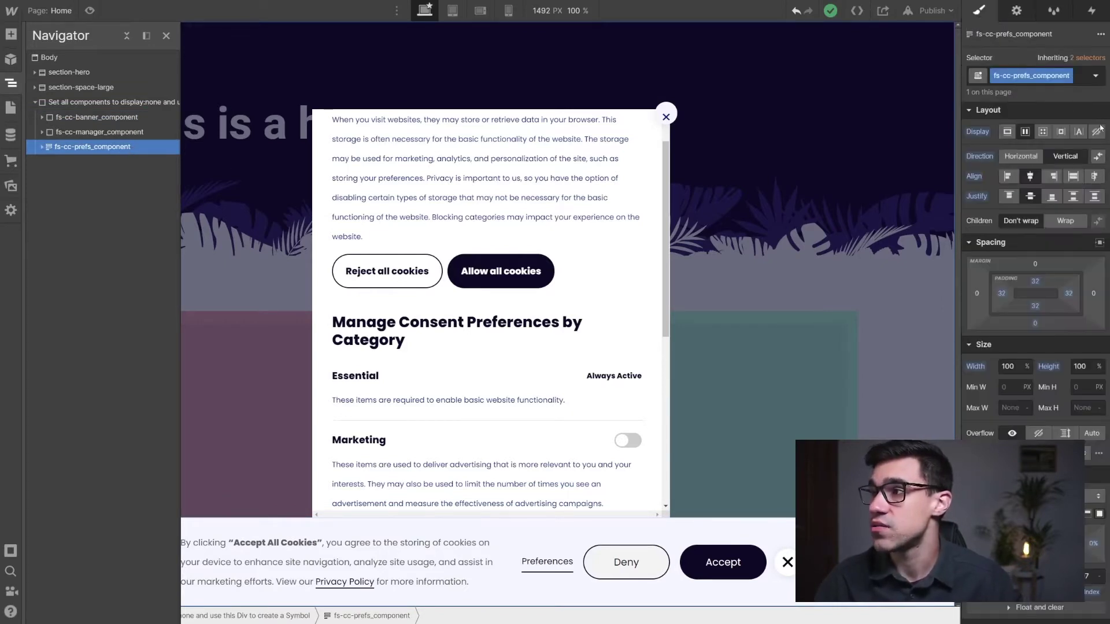
pyautogui.click(1098, 132)
# Step: Set the fs-cc-banner_component cookie banner to Display: none, then select the wrapper div
pyautogui.click(154, 132)
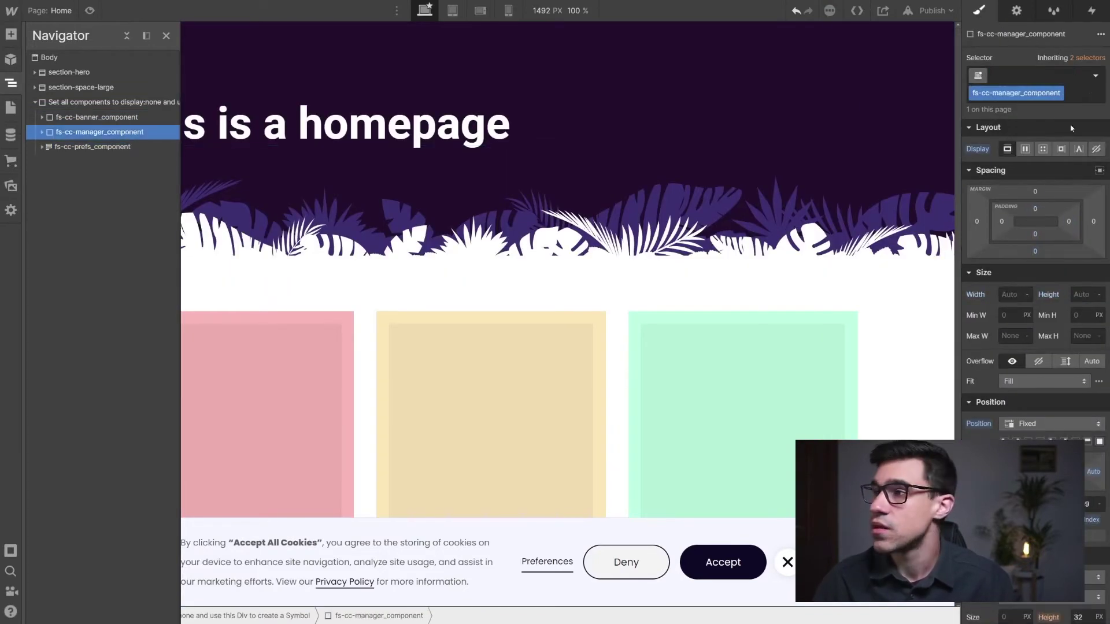
pyautogui.click(97, 116)
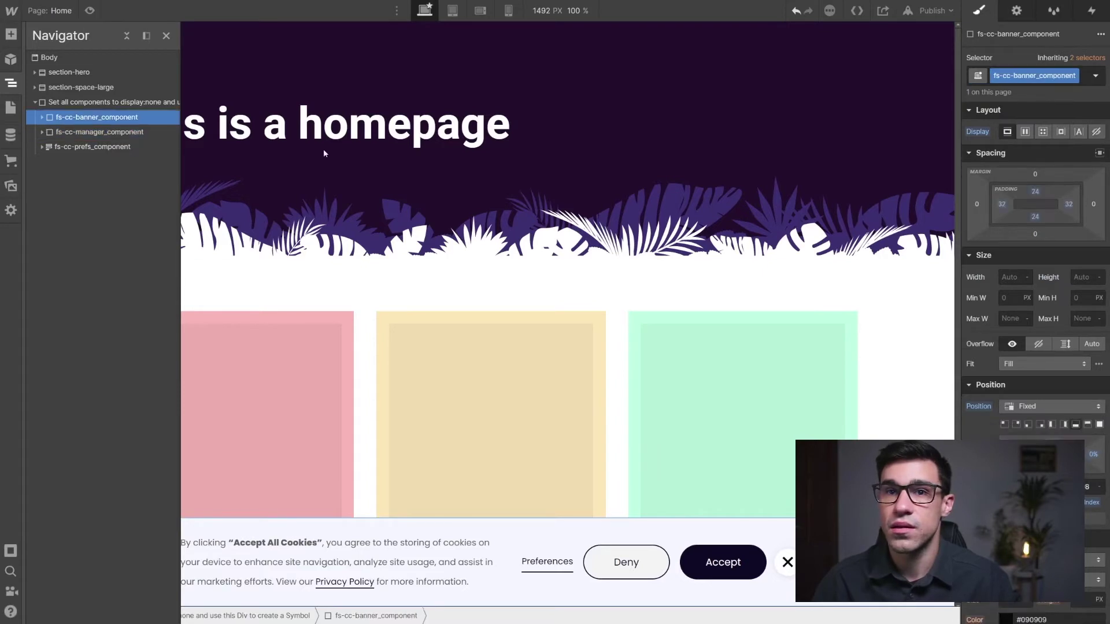
pyautogui.click(1096, 132)
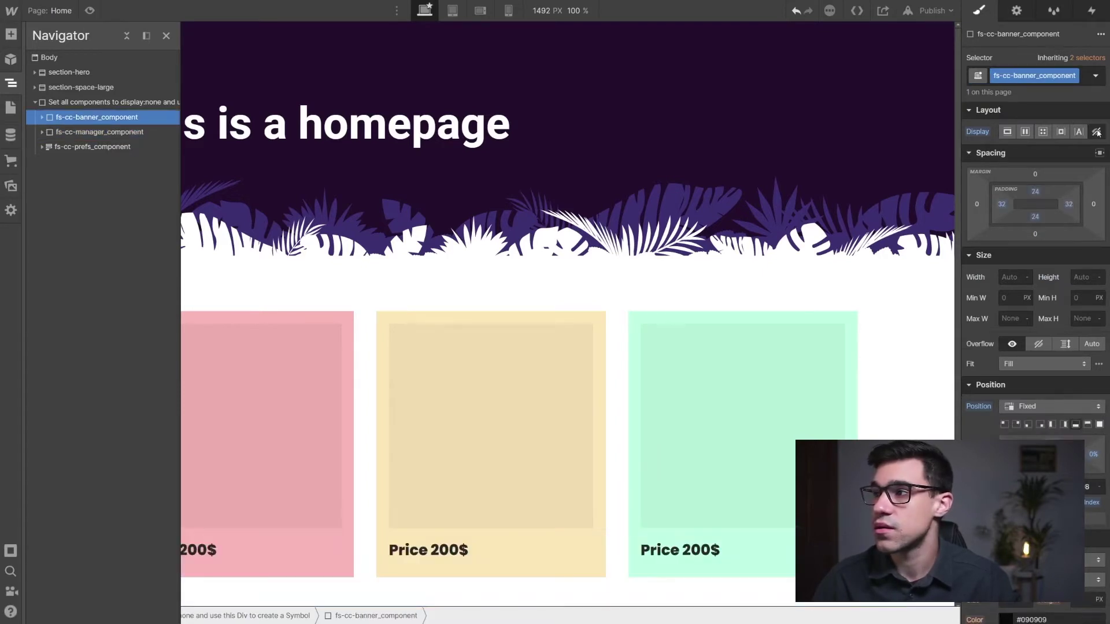
pyautogui.click(131, 107)
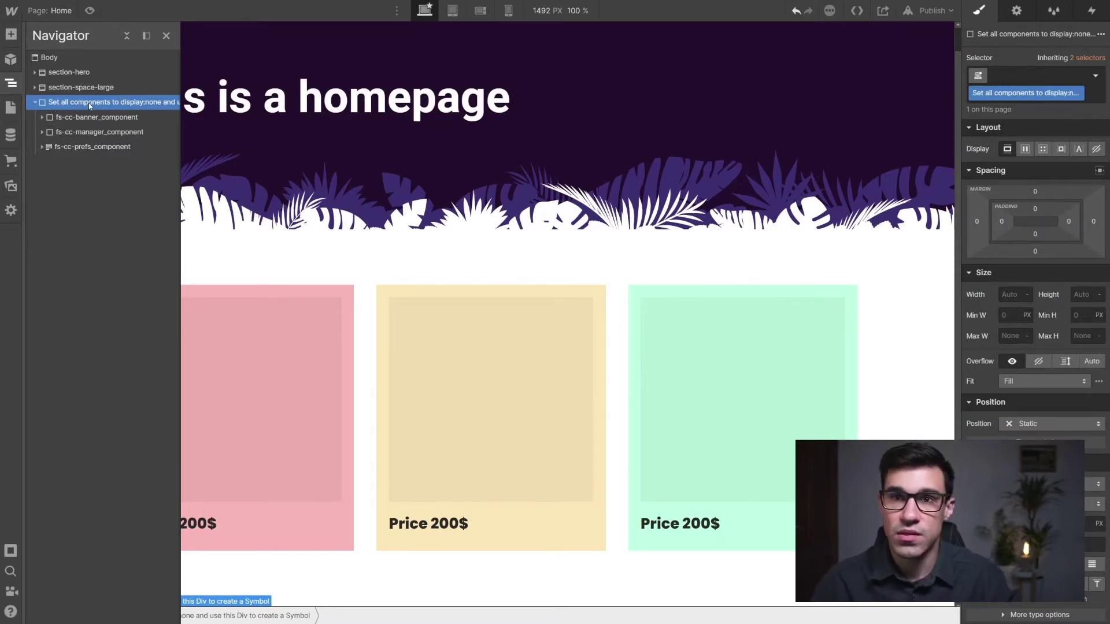
# Step: Turn the wrapper into a symbol named 'Cookie consent' and select its instance in the Navigator
pyautogui.click(11, 59)
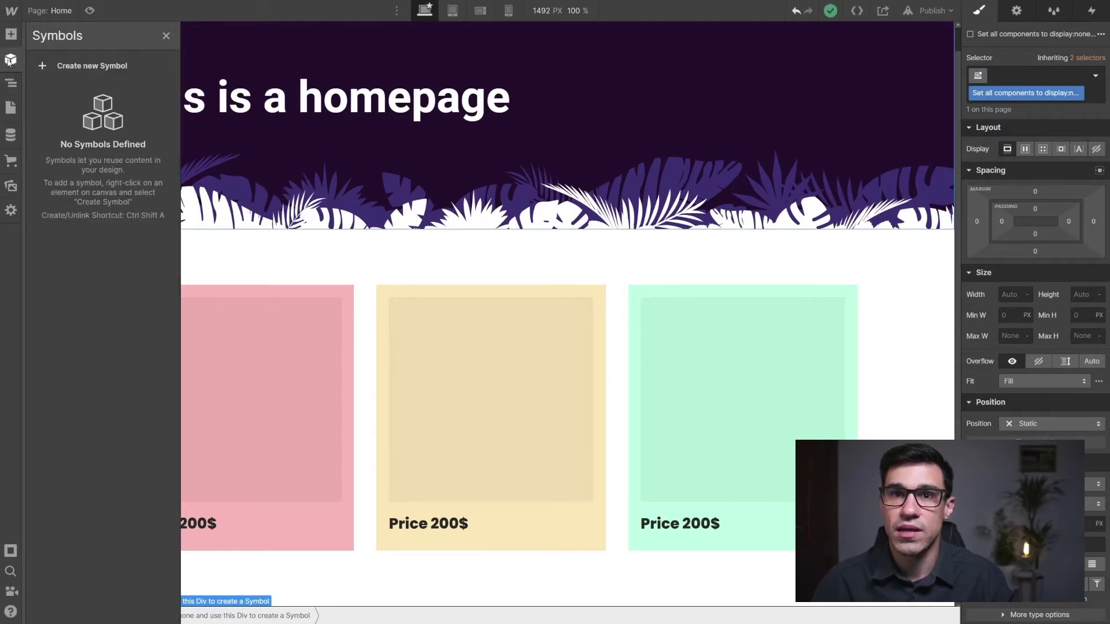
pyautogui.click(87, 64)
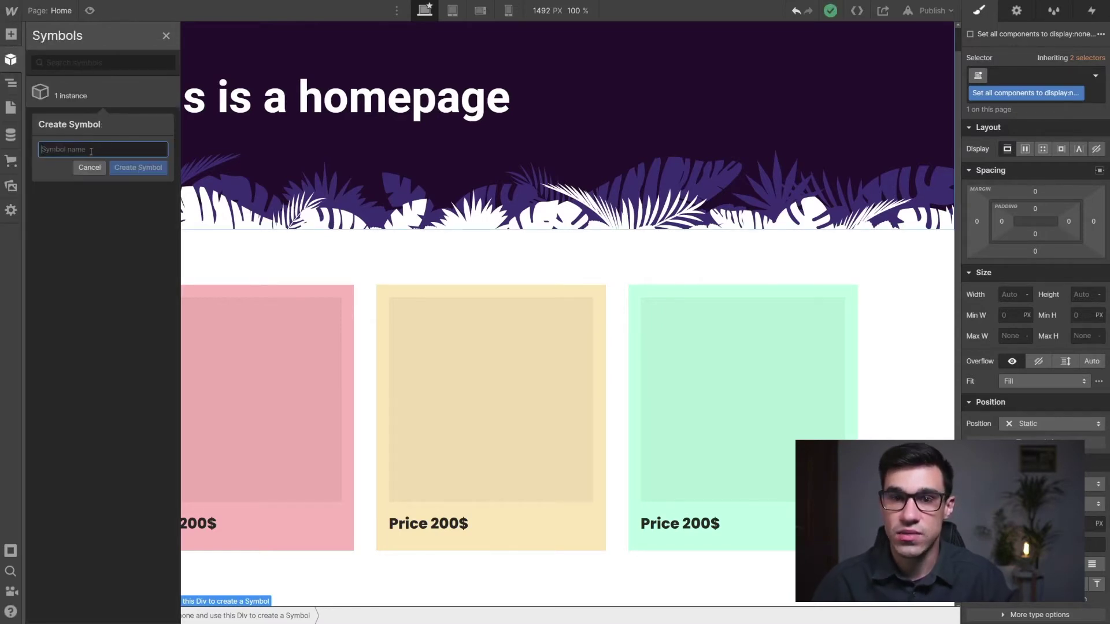
pyautogui.write('Cookie co')
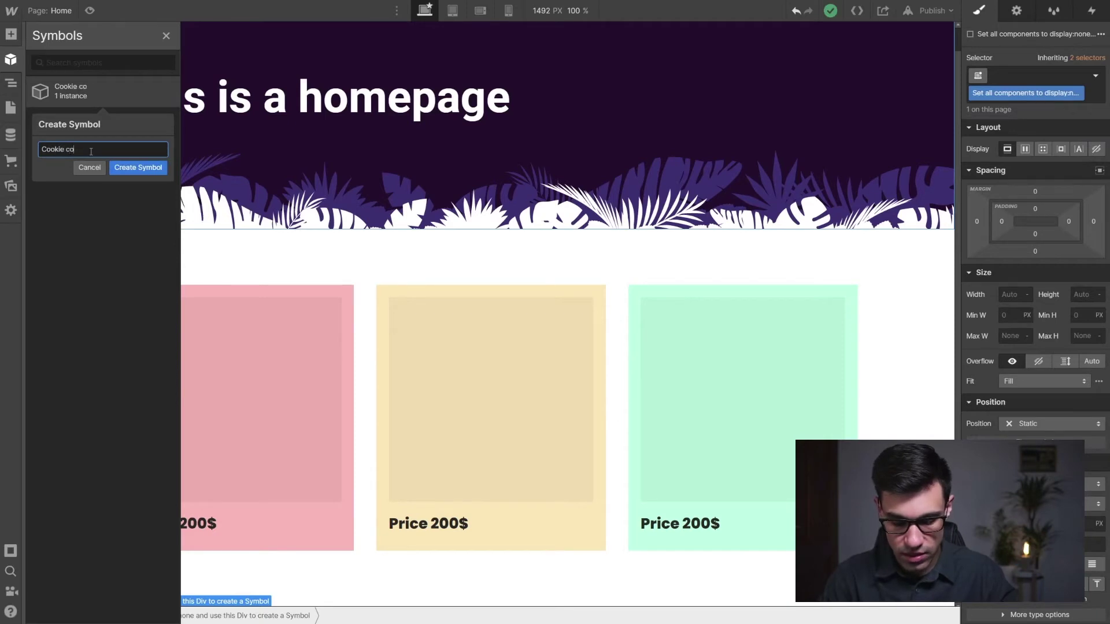
pyautogui.write('nsent')
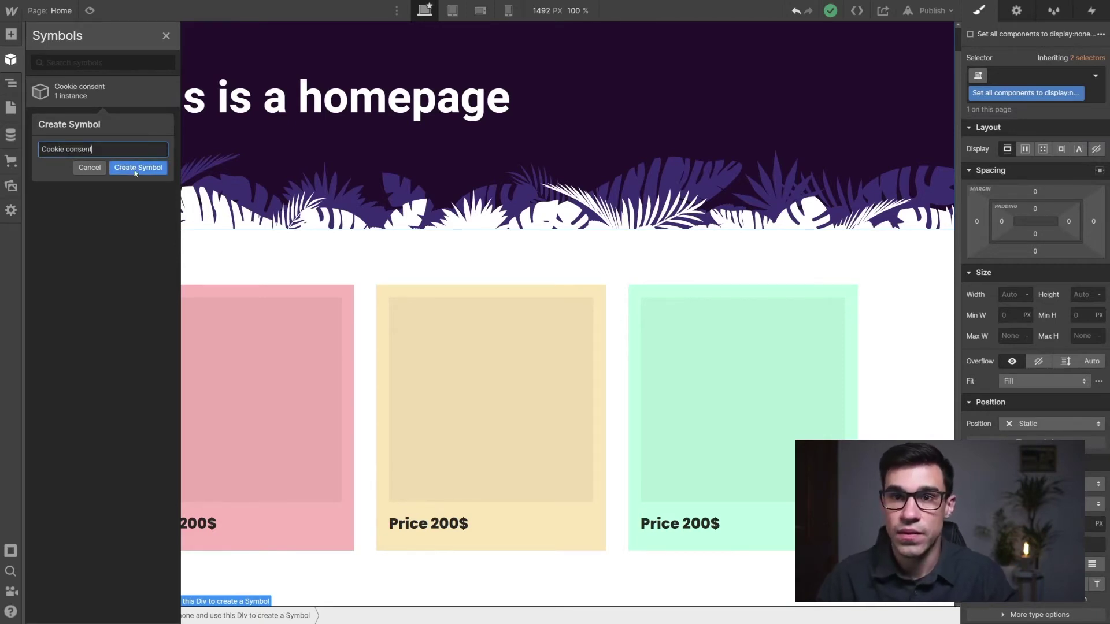
pyautogui.click(134, 168)
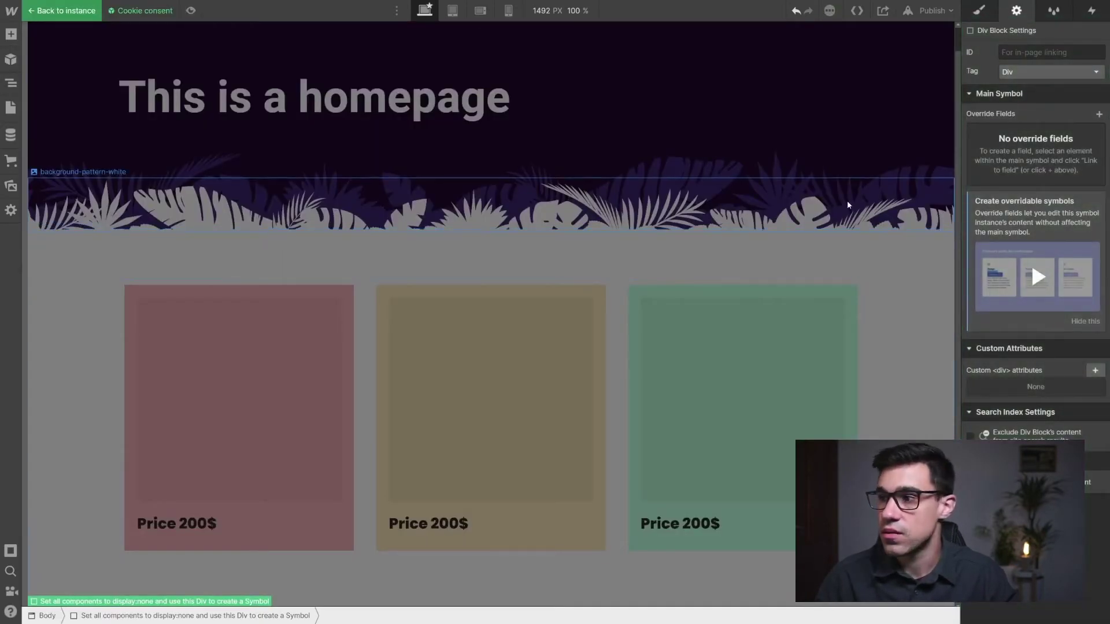
pyautogui.click(848, 200)
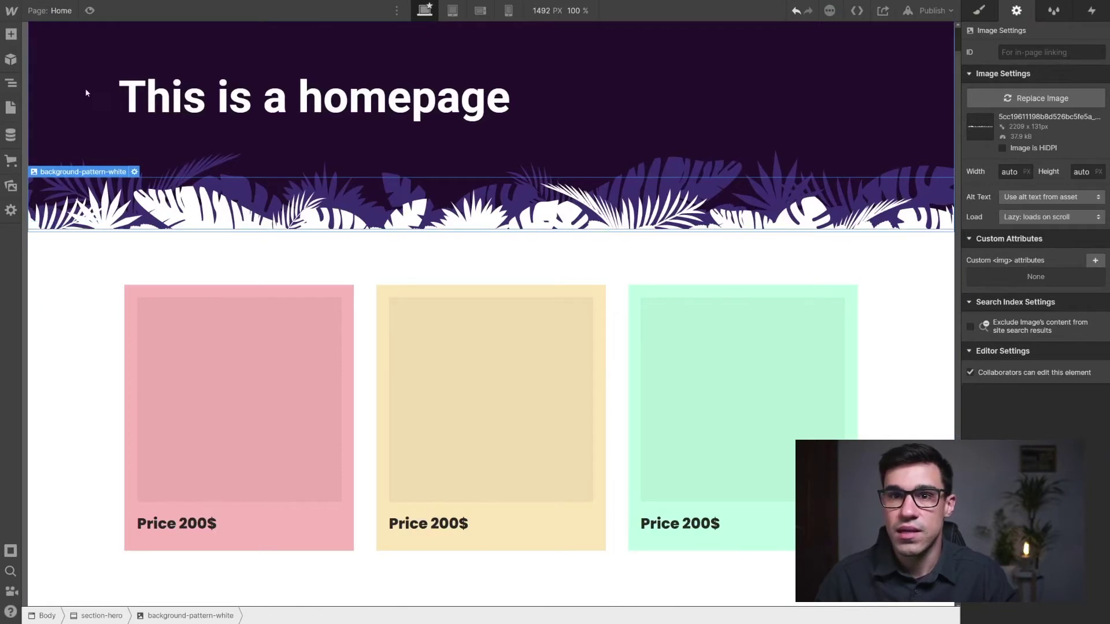
pyautogui.press('z')
pyautogui.click(76, 152)
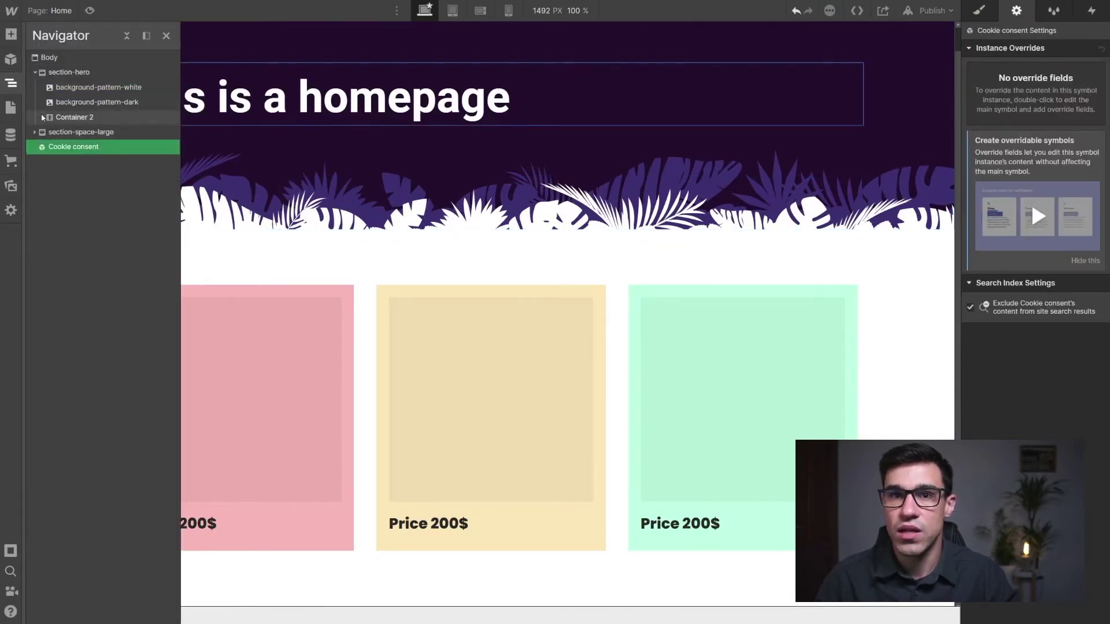
# Step: Insert the Cookie consent symbol on the Privacy policy page by searching 'cooki' in quick find
pyautogui.click(10, 107)
pyautogui.click(71, 123)
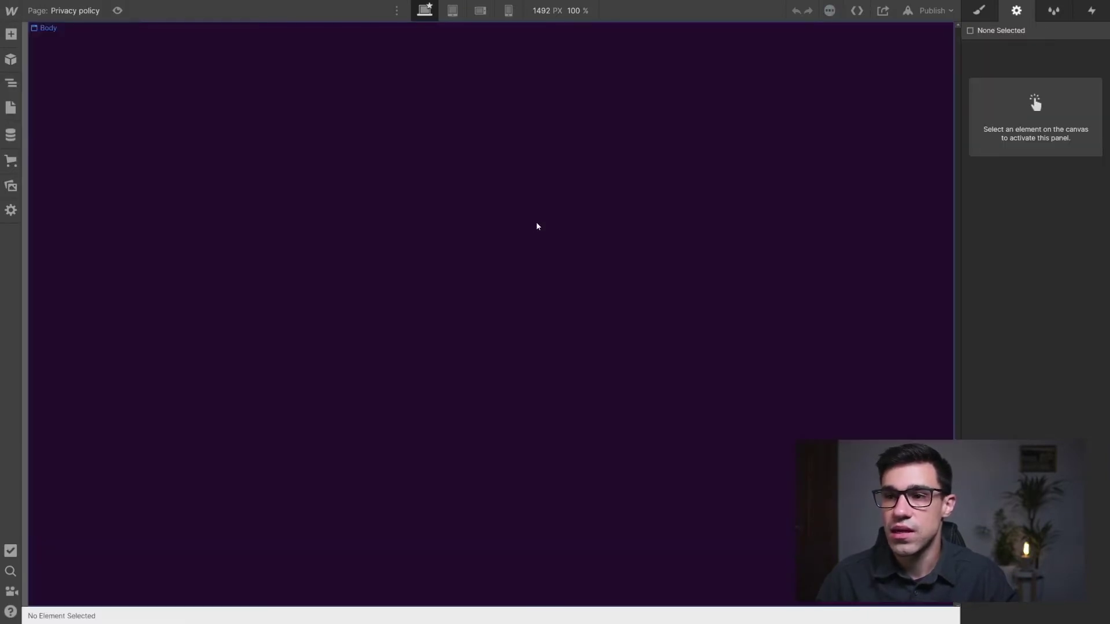
pyautogui.hotkey('ctrl', 'e')
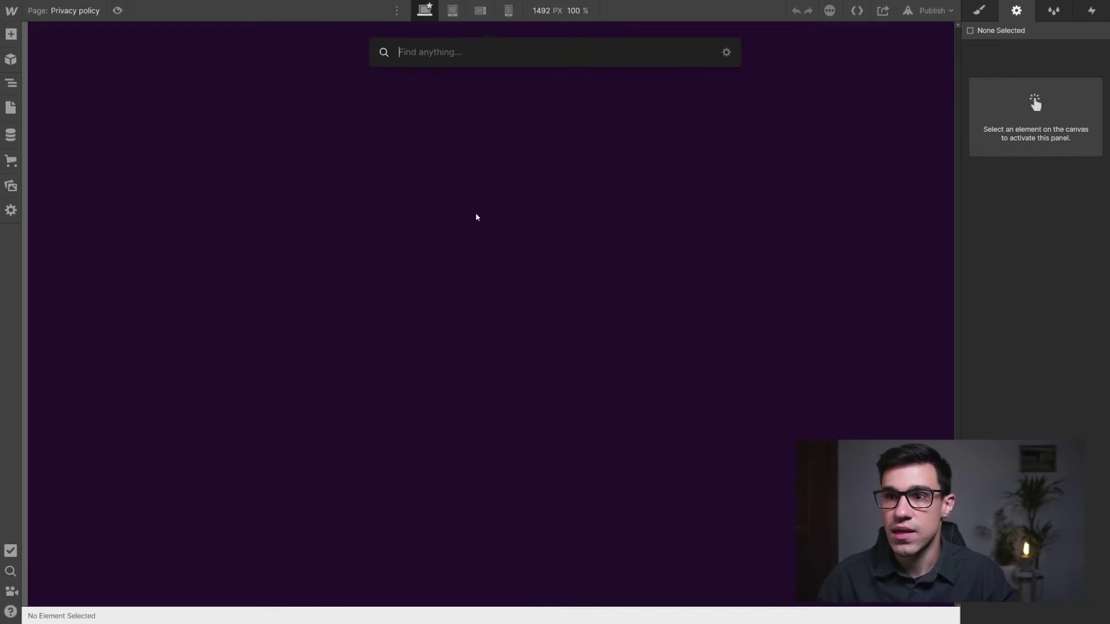
pyautogui.write('cooki')
pyautogui.click(501, 113)
pyautogui.click(633, 177)
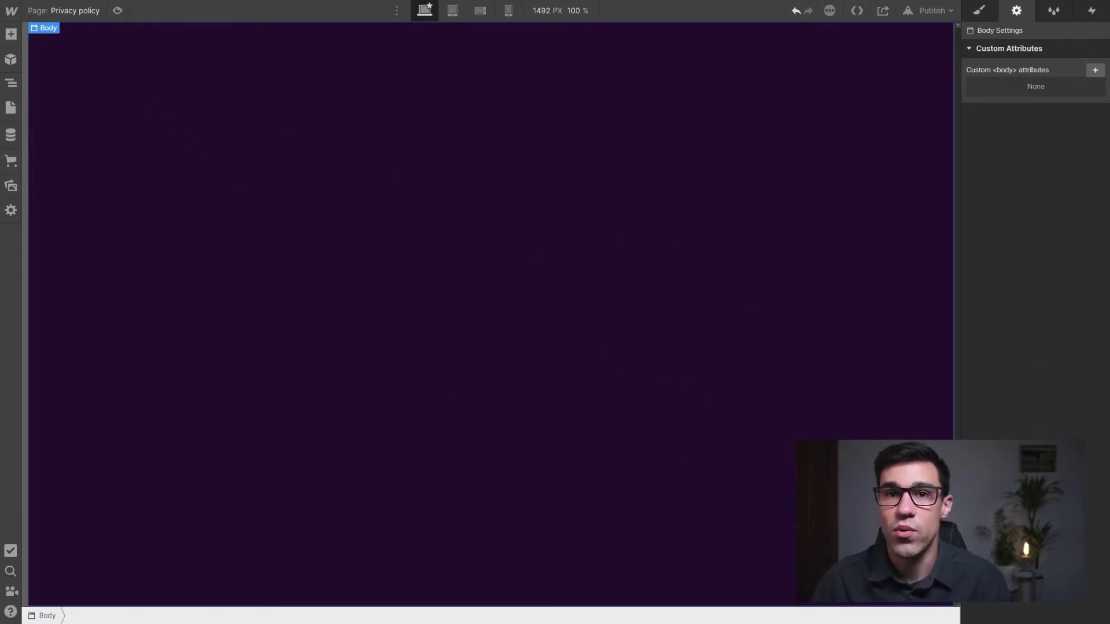
pyautogui.click(13, 108)
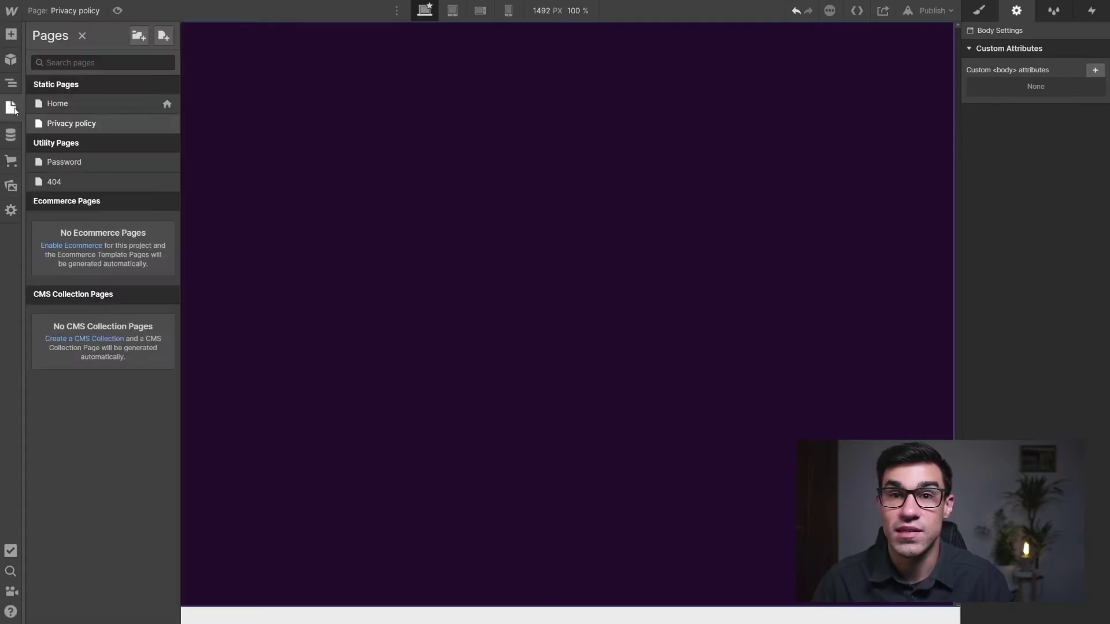
pyautogui.click(310, 168)
# Step: Go to Project Settings from the W menu and show the Custom Code tab
pyautogui.click(10, 13)
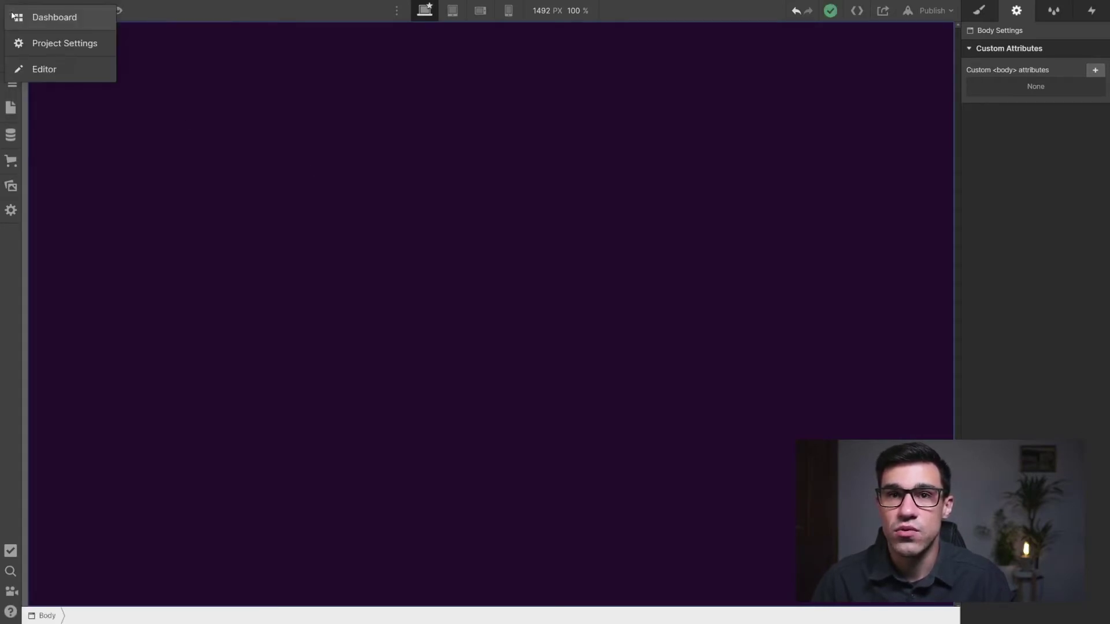
pyautogui.click(53, 44)
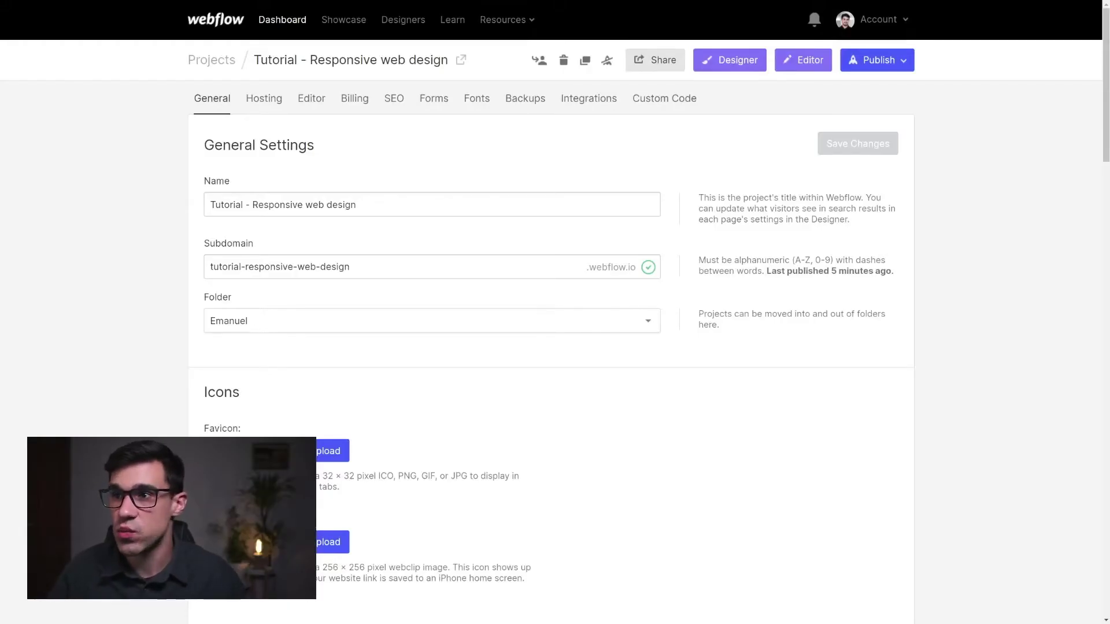
pyautogui.click(697, 106)
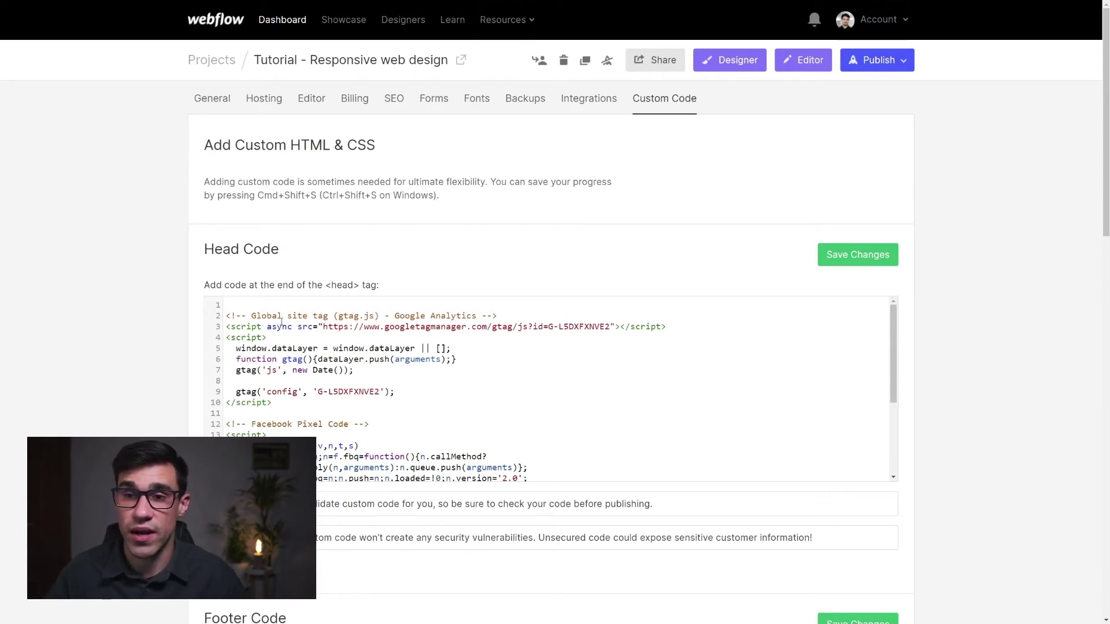
# Step: Add type="fs-cc" to the Google Analytics script tags on lines 3 and 4
pyautogui.click(268, 328)
pyautogui.write('type')
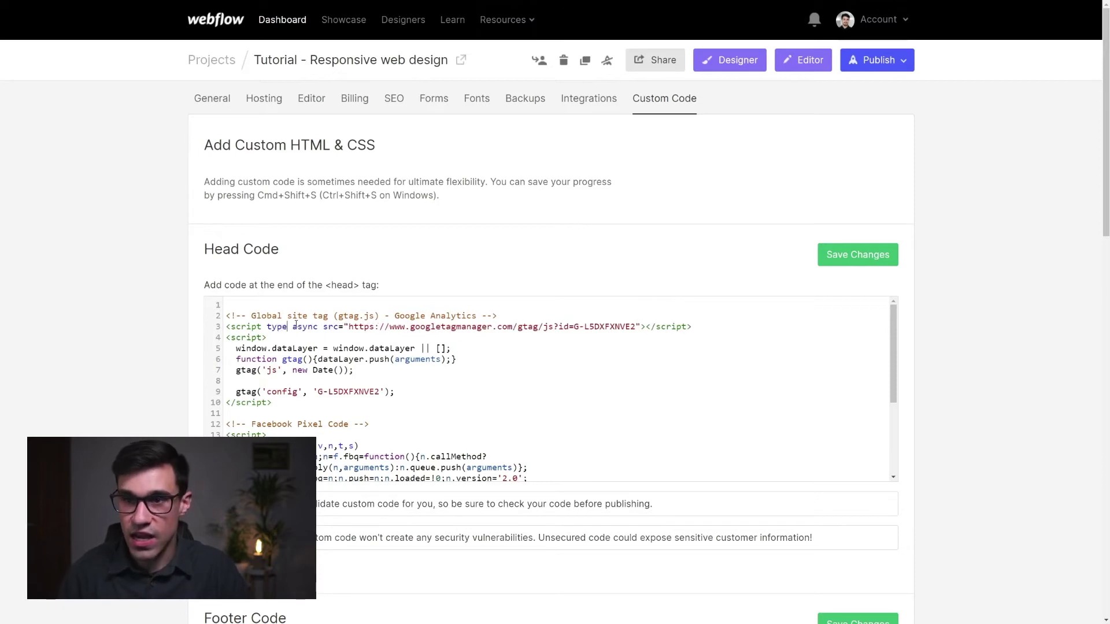
pyautogui.write('=')
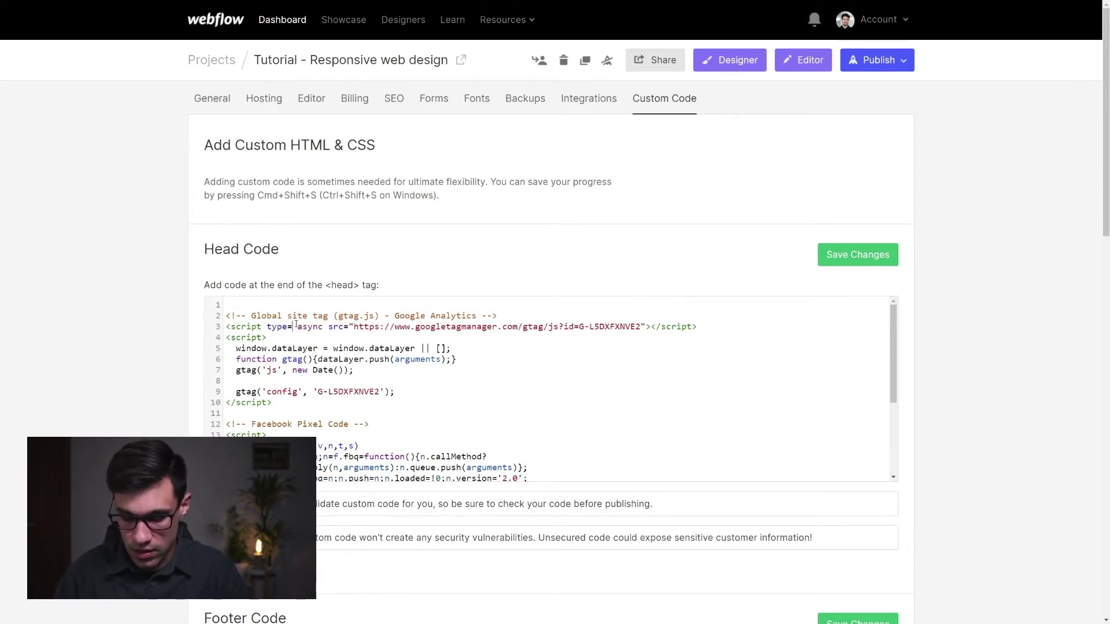
pyautogui.write('""')
pyautogui.write('fs-cc')
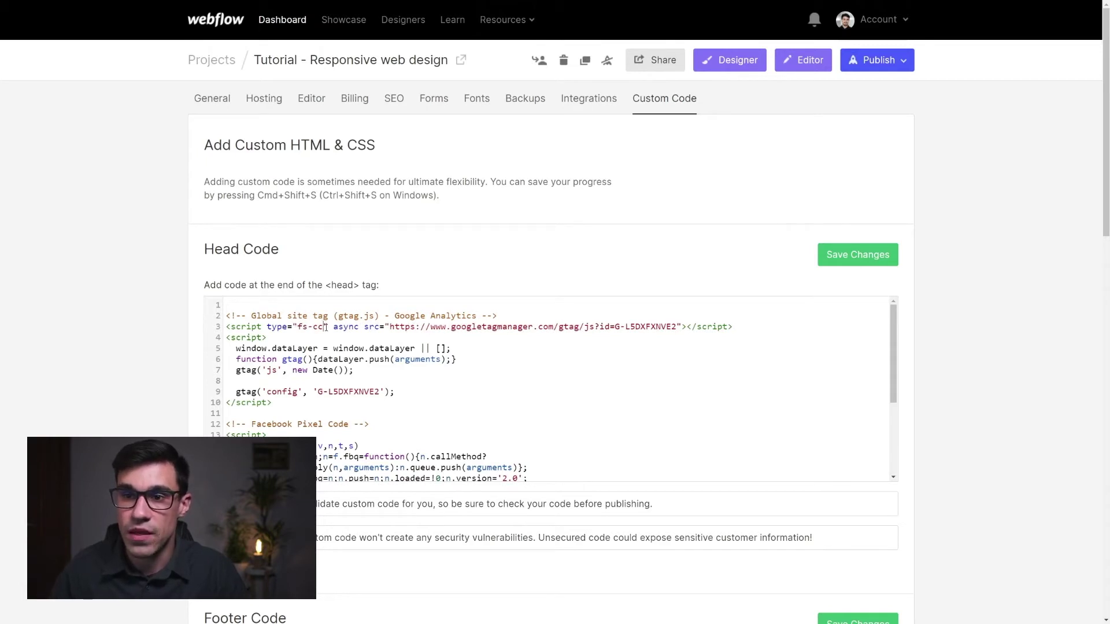
pyautogui.moveTo(327, 328)
pyautogui.mouseDown()
pyautogui.moveTo(268, 329)
pyautogui.moveTo(330, 327)
pyautogui.mouseUp()
pyautogui.hotkey('ctrl', 'c')
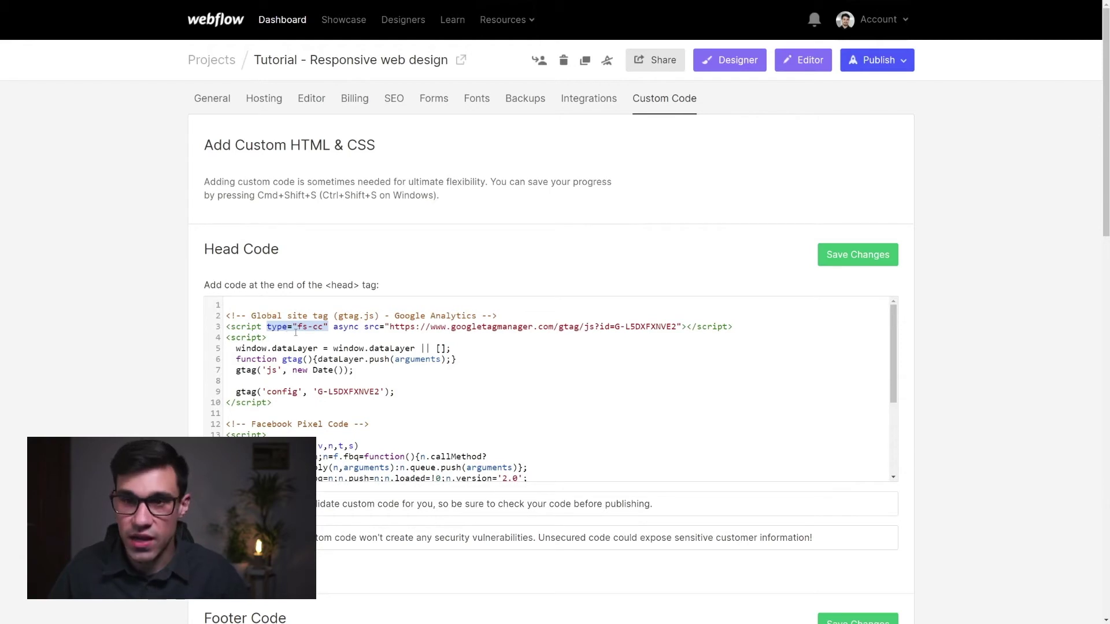
pyautogui.click(265, 338)
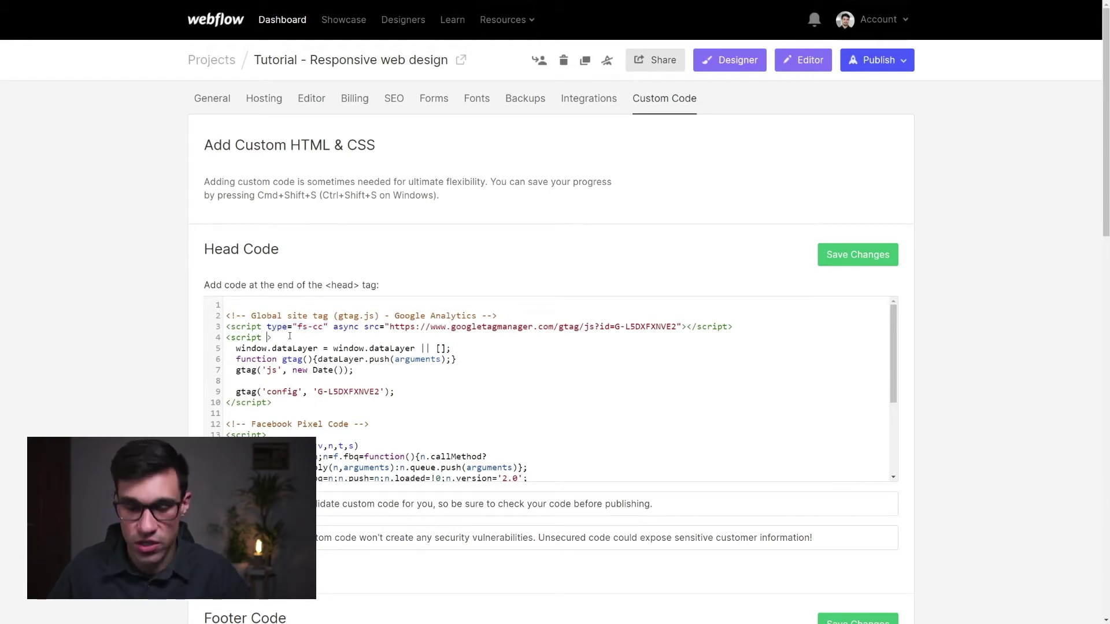
pyautogui.hotkey('ctrl', 'v')
# Step: Add type="fs-cc" to the Facebook Pixel script tag on line 13
pyautogui.scroll(-2, 301, 375)
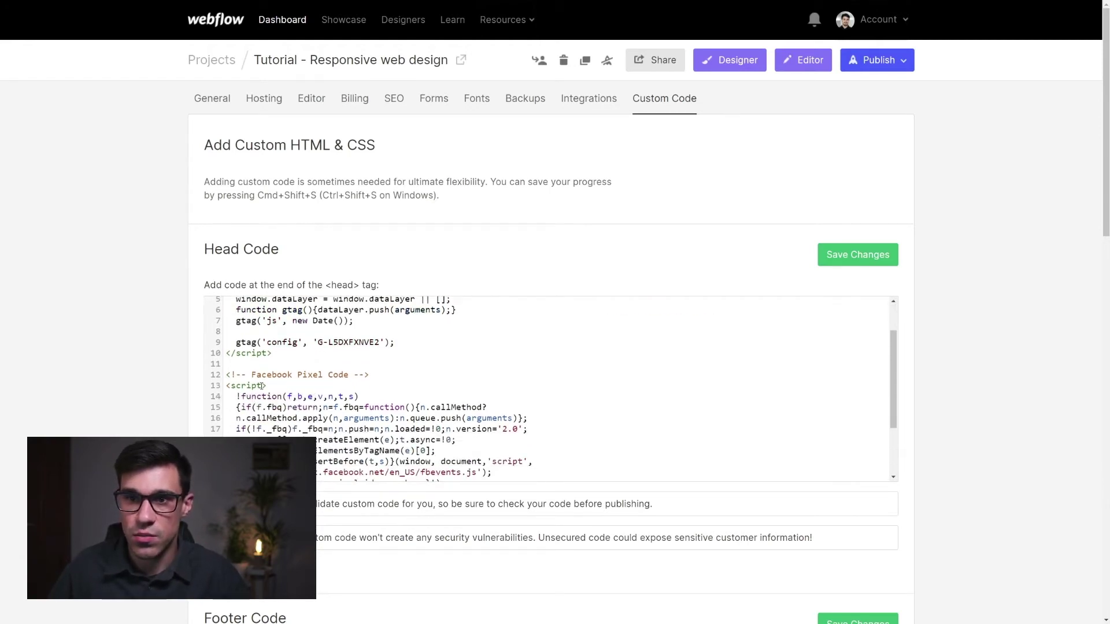
pyautogui.click(263, 386)
pyautogui.hotkey('ctrl', 'v')
pyautogui.scroll(-2, 298, 397)
pyautogui.scroll(2, 298, 396)
pyautogui.scroll(-2, 292, 399)
pyautogui.scroll(-2, 289, 399)
pyautogui.scroll(2, 346, 406)
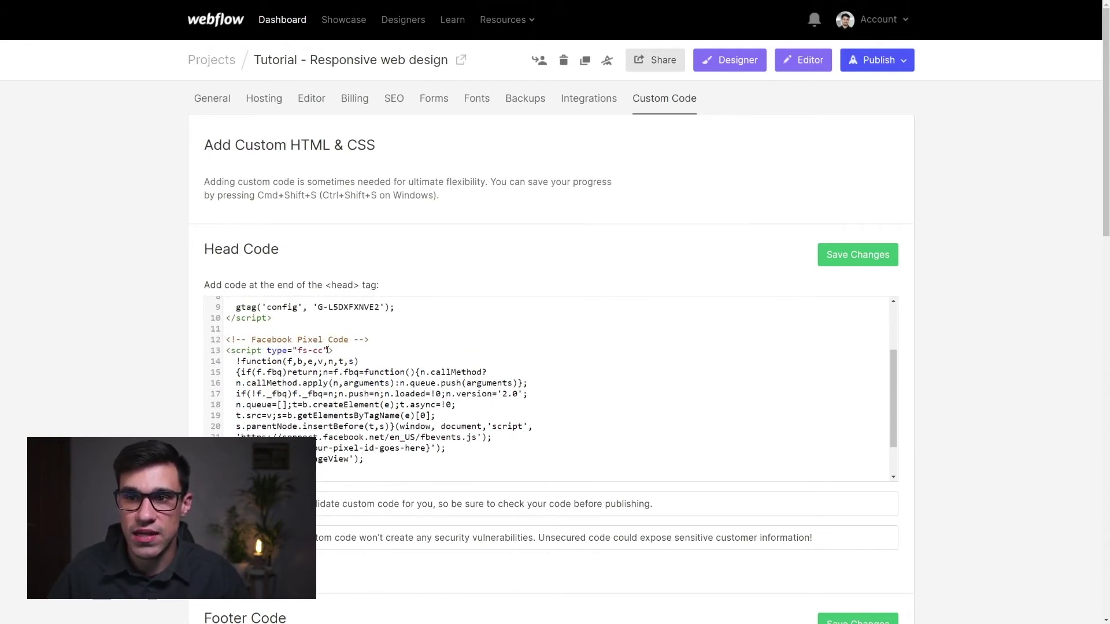
pyautogui.moveTo(327, 351); pyautogui.dragTo(267, 350)
pyautogui.press('BackSpace')
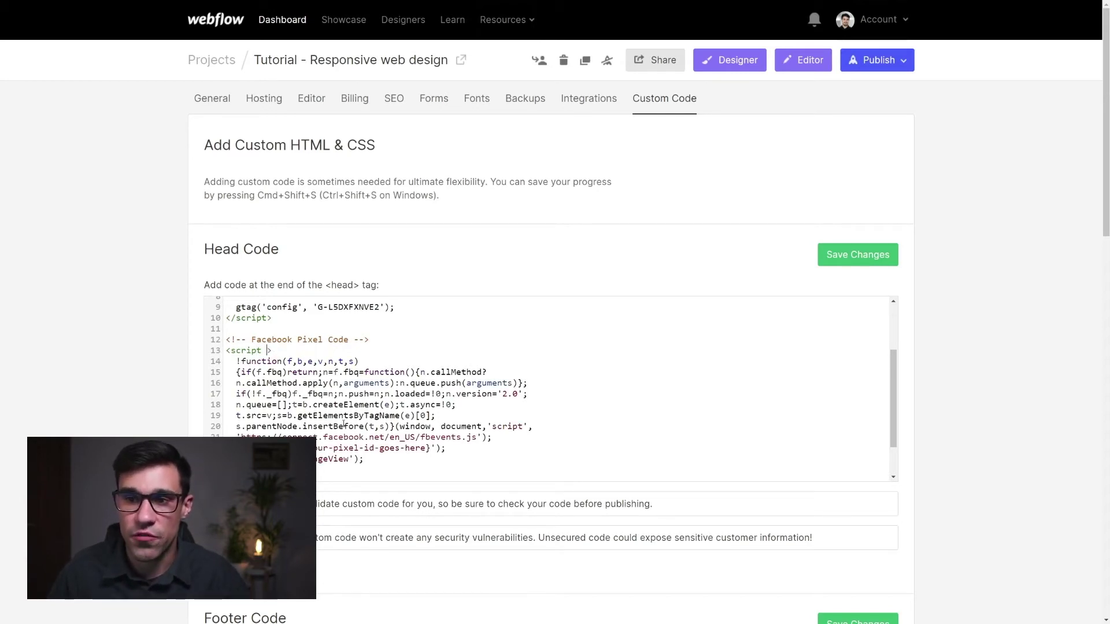
pyautogui.hotkey('ctrl', 'z')
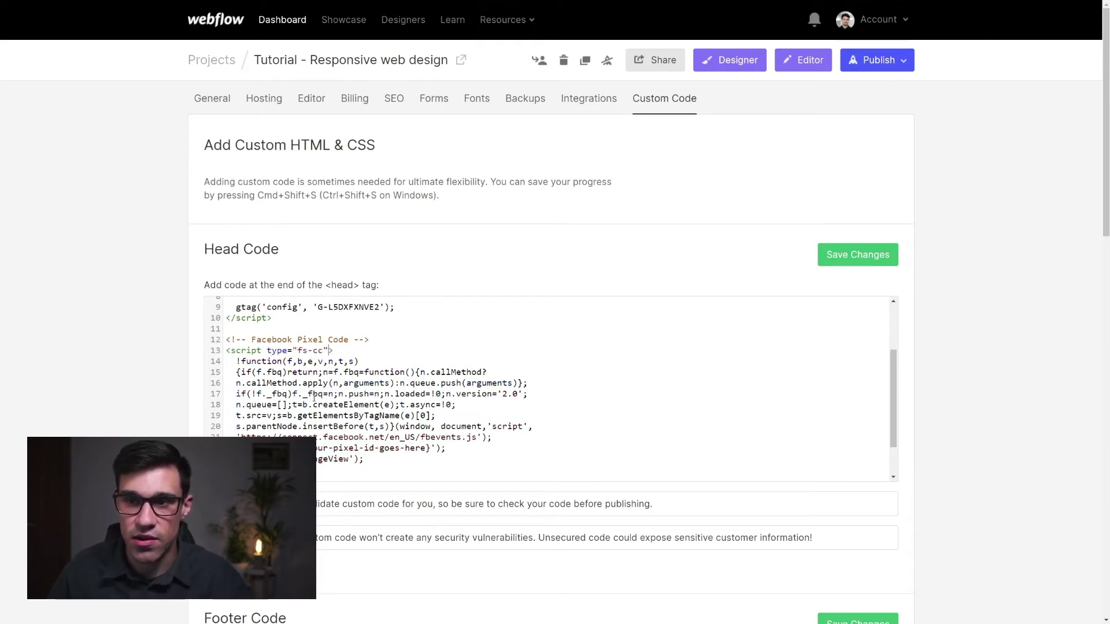
pyautogui.scroll(-2, 315, 399)
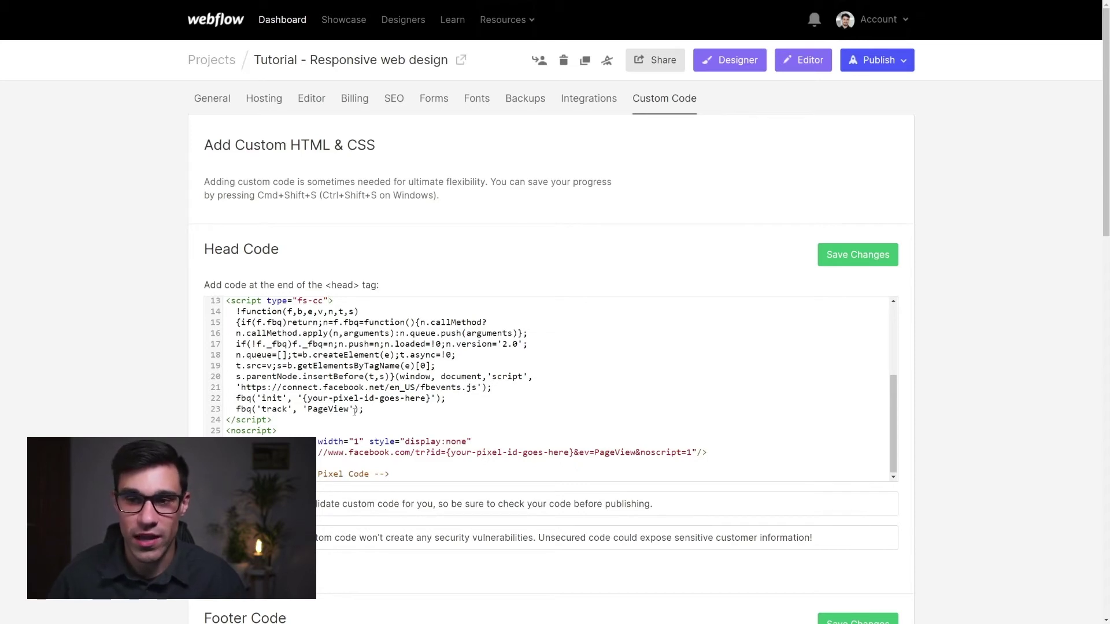
pyautogui.scroll(-1, 341, 405)
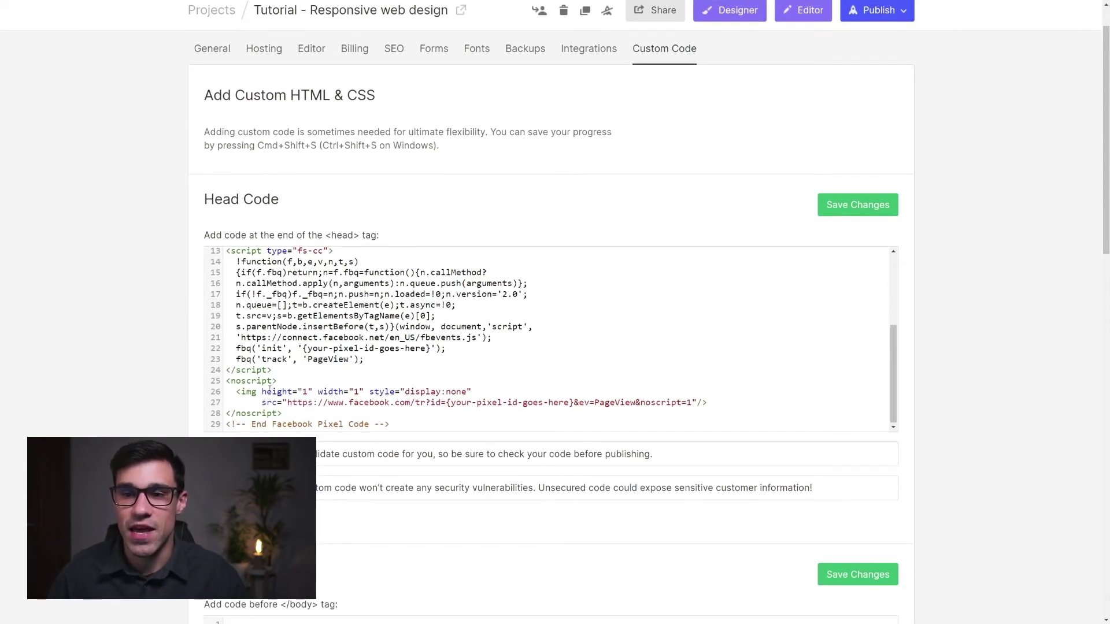
# Step: Delete the Facebook Pixel <noscript> image fallback on lines 25–28 of the Head Code
pyautogui.moveTo(228, 381); pyautogui.dragTo(196, 388)
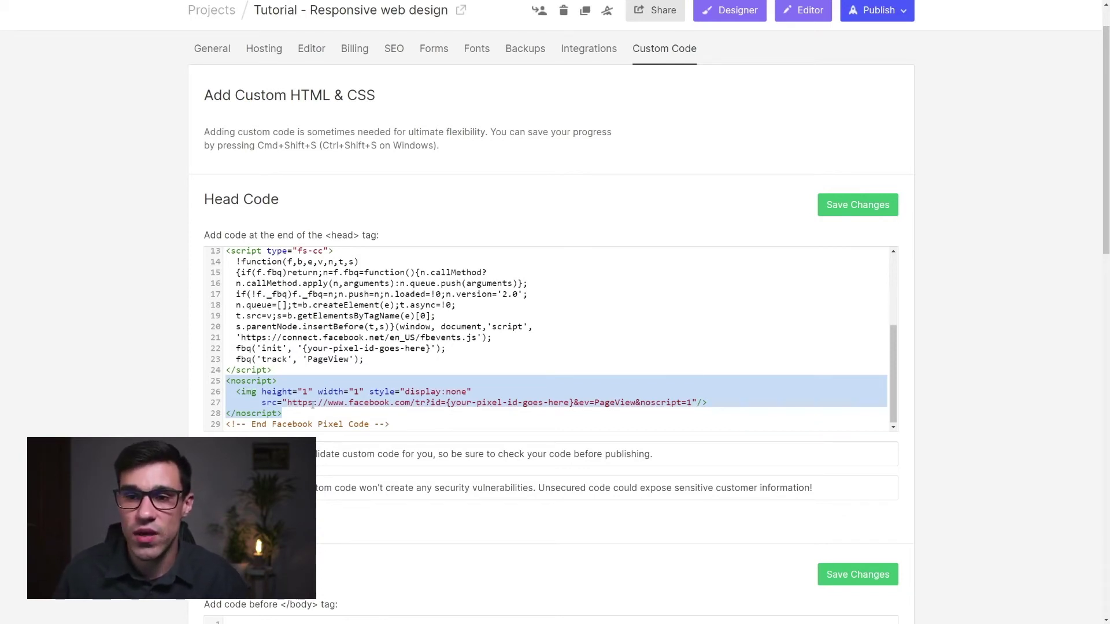
pyautogui.moveTo(282, 414); pyautogui.dragTo(218, 386)
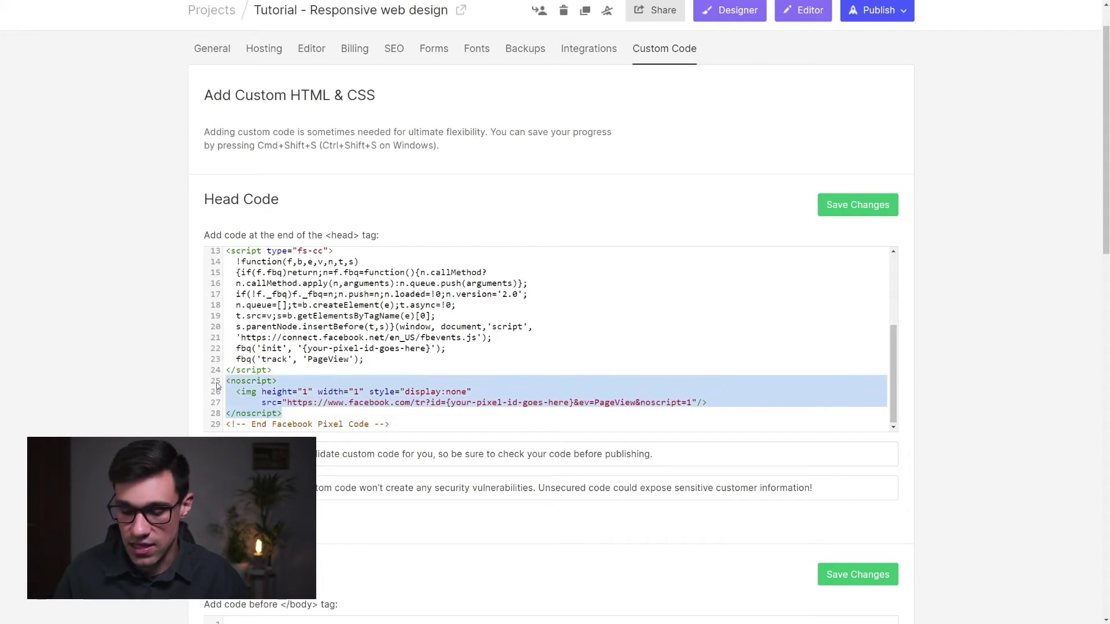
pyautogui.press('BackSpace')
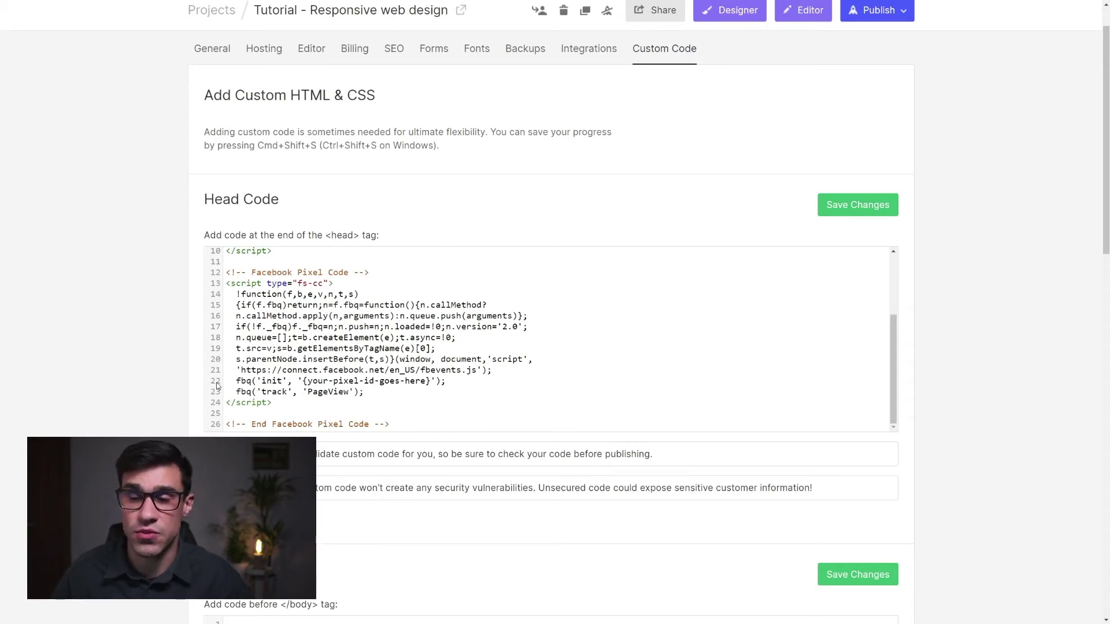
pyautogui.scroll(3, 361, 395)
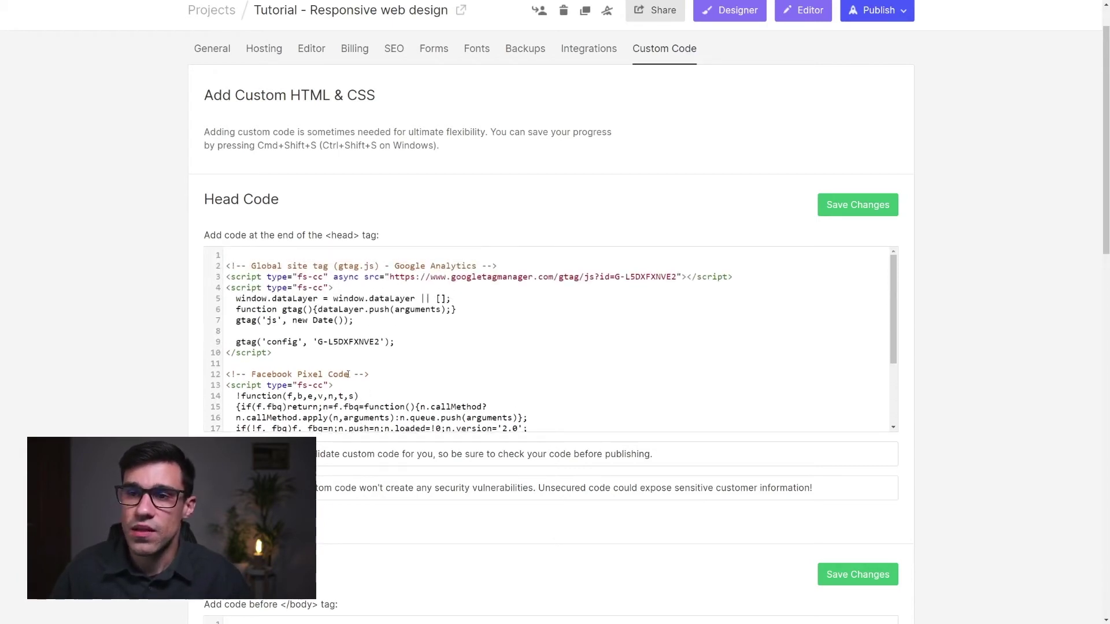
# Step: Add fs-cc="analytics" after type="fs-cc" in the line 3 script tag
pyautogui.scroll(1, 294, 383)
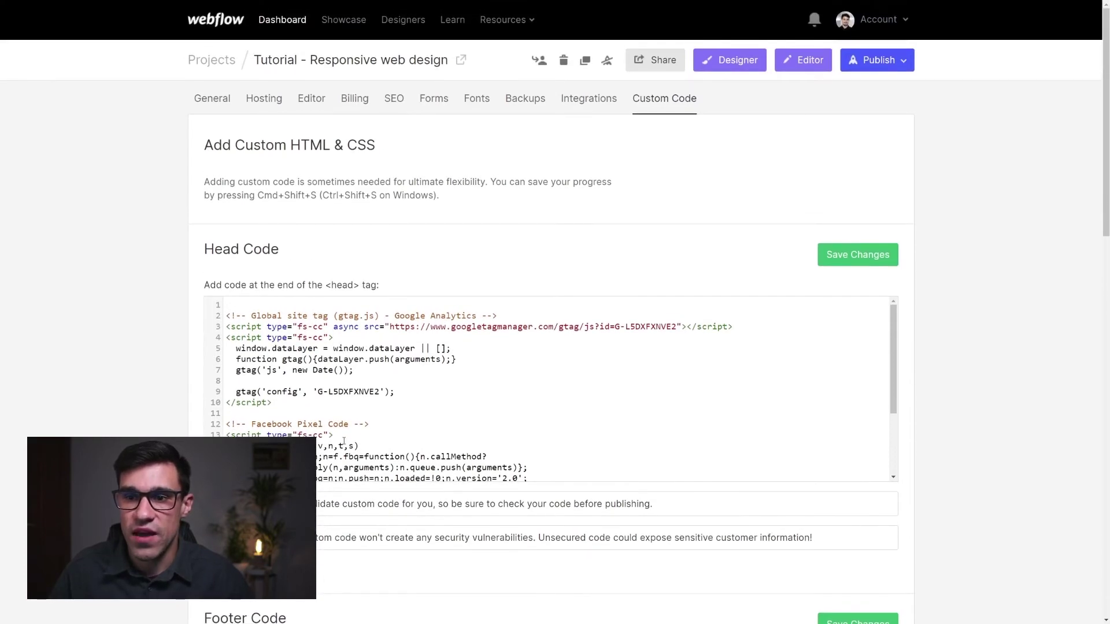
pyautogui.click(334, 328)
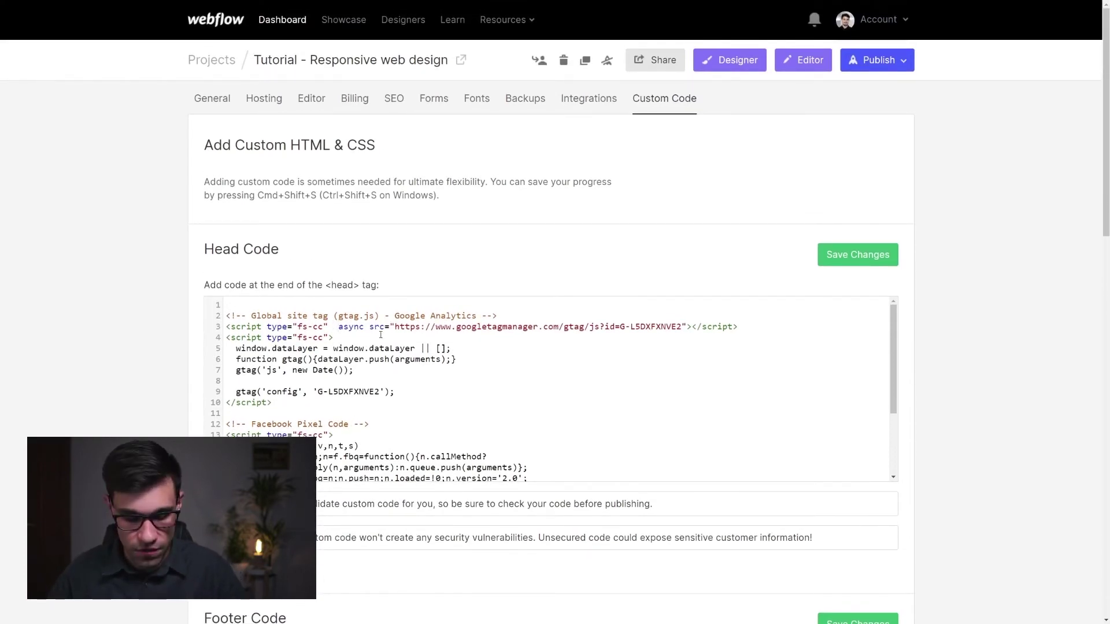
pyautogui.write('fs-cc')
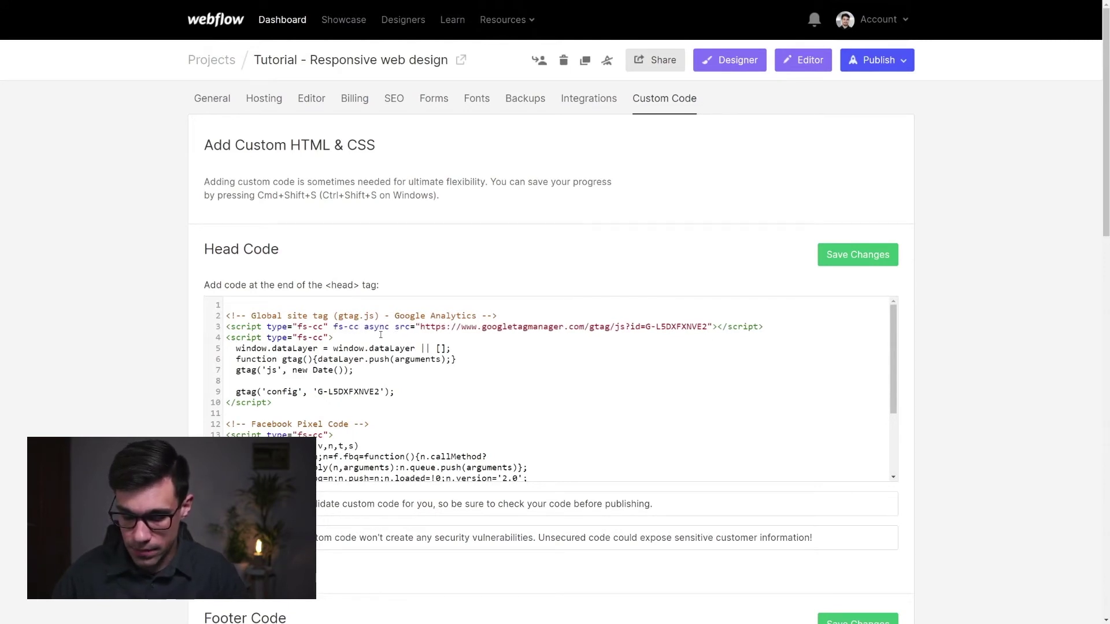
pyautogui.write('=""')
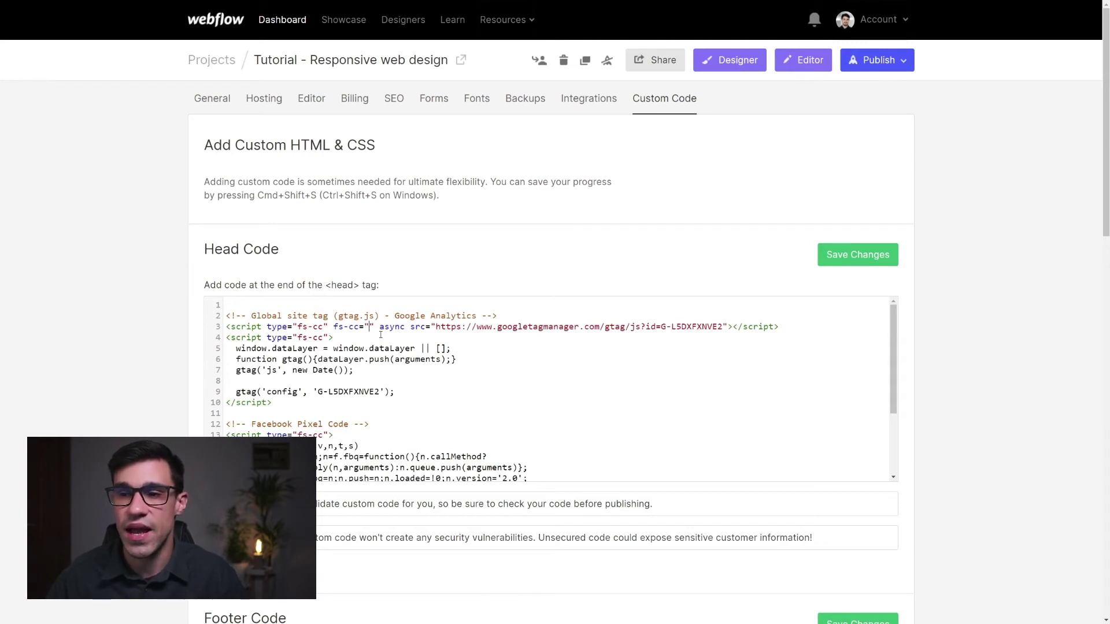
pyautogui.write('analytics')
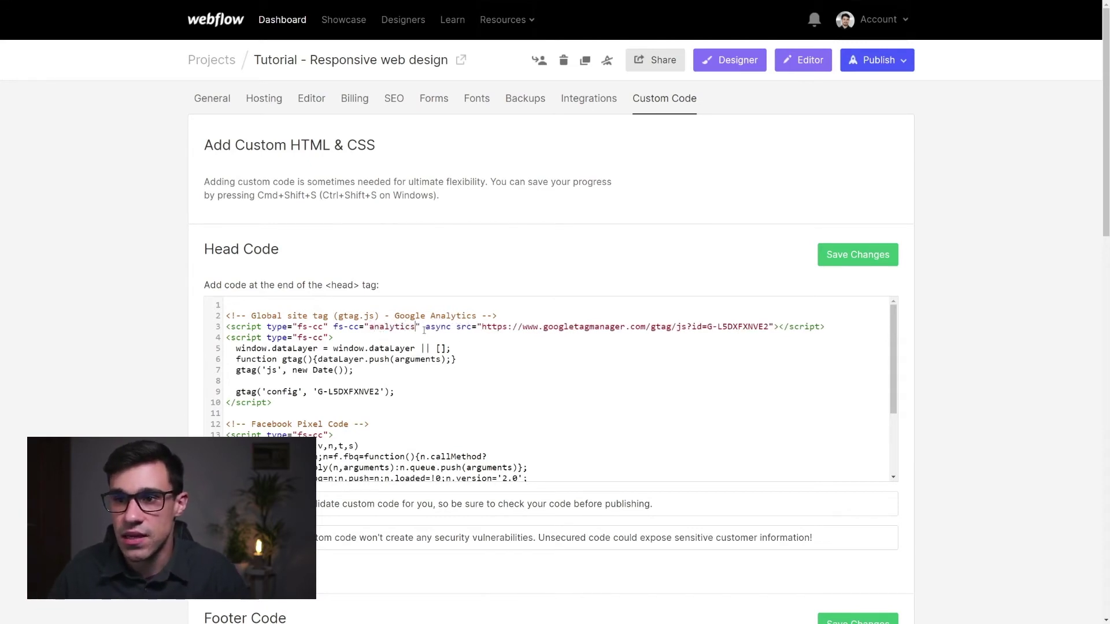
pyautogui.moveTo(422, 329); pyautogui.dragTo(337, 328)
pyautogui.hotkey('ctrl', 'c')
# Step: Copy fs-cc="analytics" into the line 4 and line 13 script tags
pyautogui.click(328, 338)
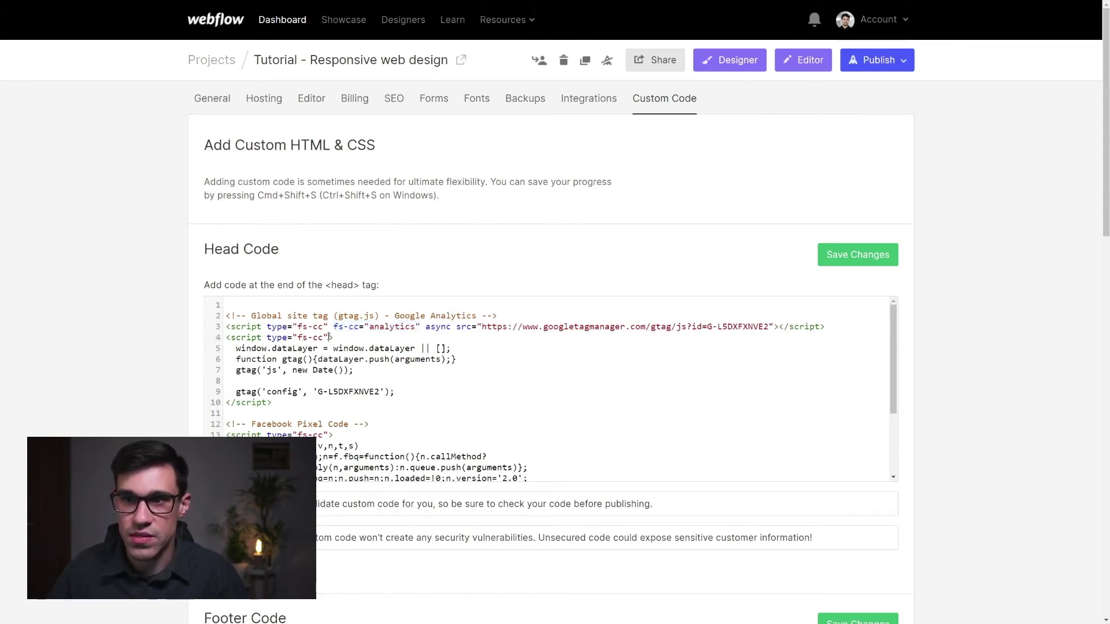
pyautogui.hotkey('ctrl', 'v')
pyautogui.scroll(-1, 414, 391)
pyautogui.scroll(-3, 414, 390)
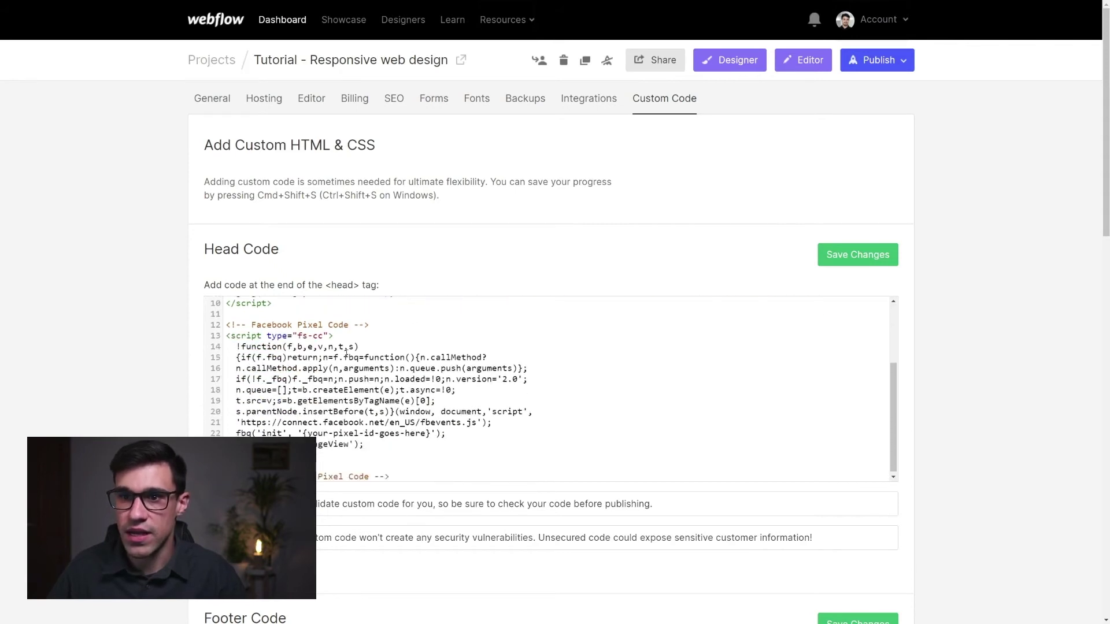
pyautogui.click(331, 337)
pyautogui.hotkey('ctrl', 'v')
pyautogui.scroll(3, 274, 308)
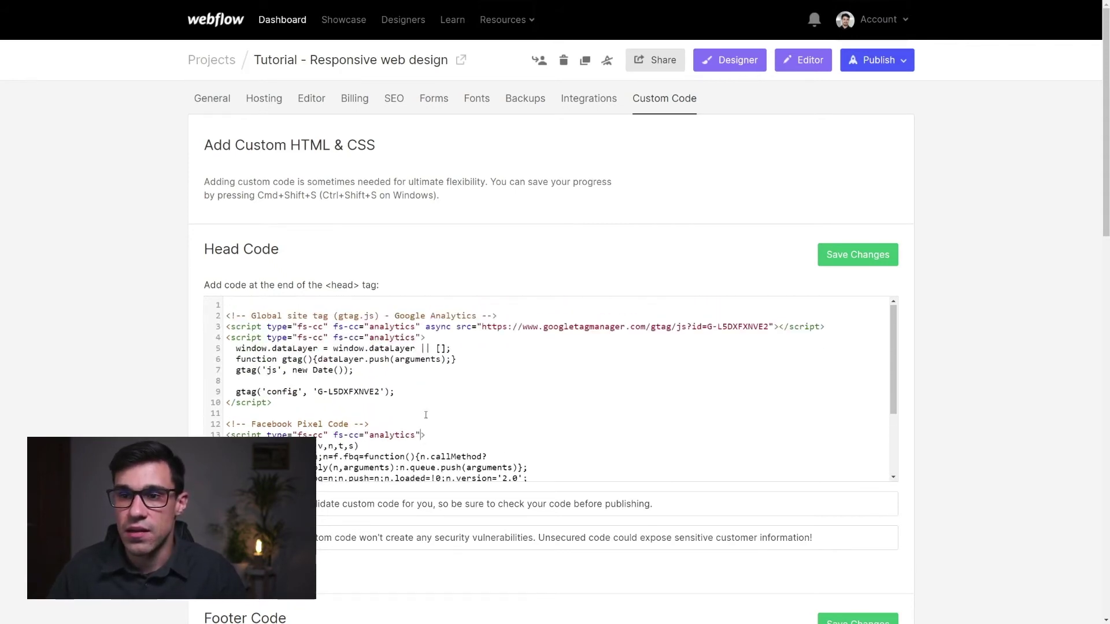
pyautogui.click(246, 303)
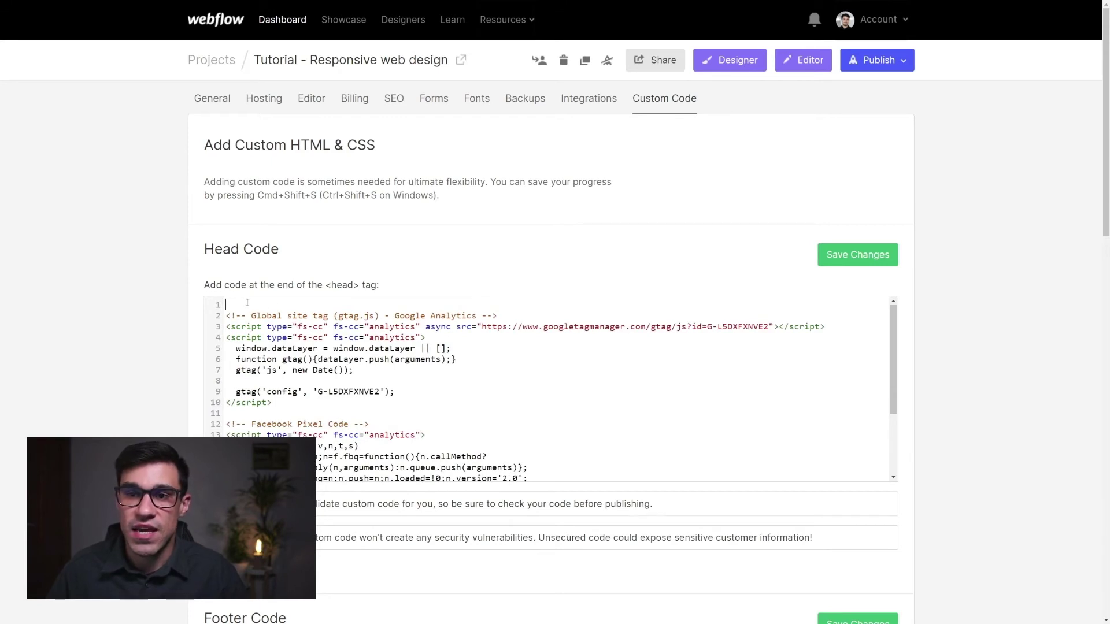
# Step: Add blank lines atop the head code, then copy the Opt-in Finsweet script from Step 5
pyautogui.press('Return')
pyautogui.press('Up')
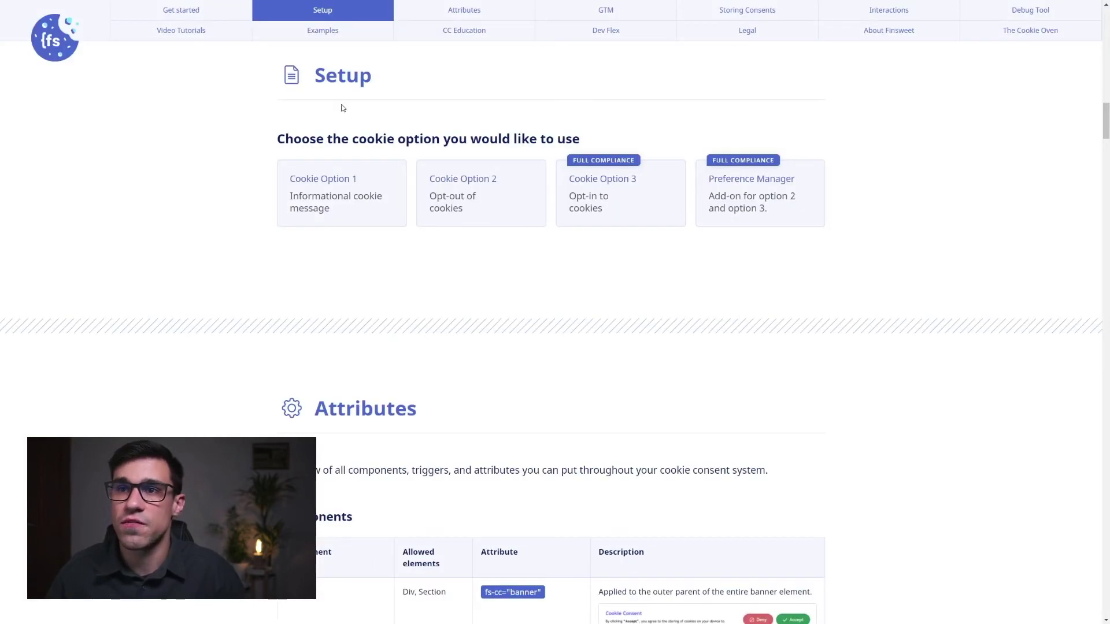
pyautogui.click(600, 191)
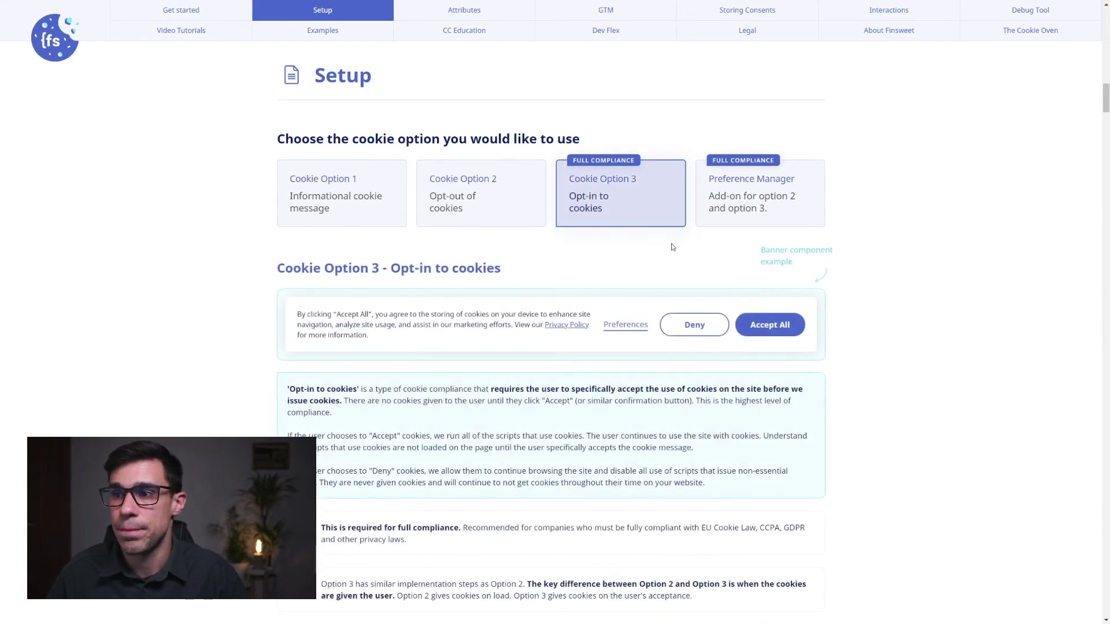
pyautogui.scroll(-8, 636, 255)
pyautogui.scroll(-15, 439, 295)
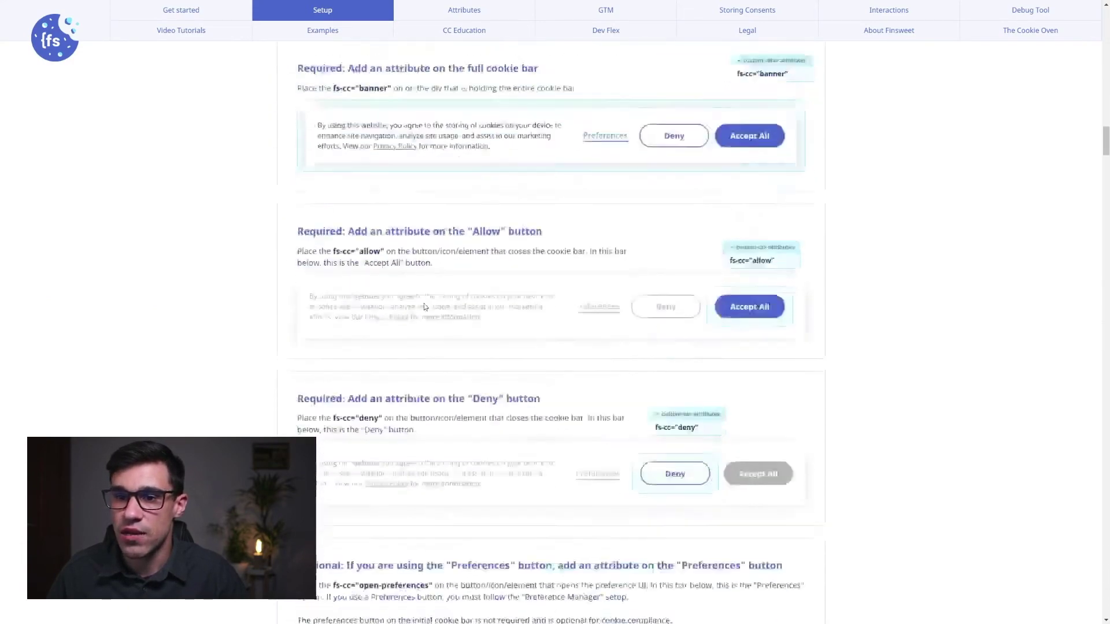
pyautogui.scroll(-15, 415, 295)
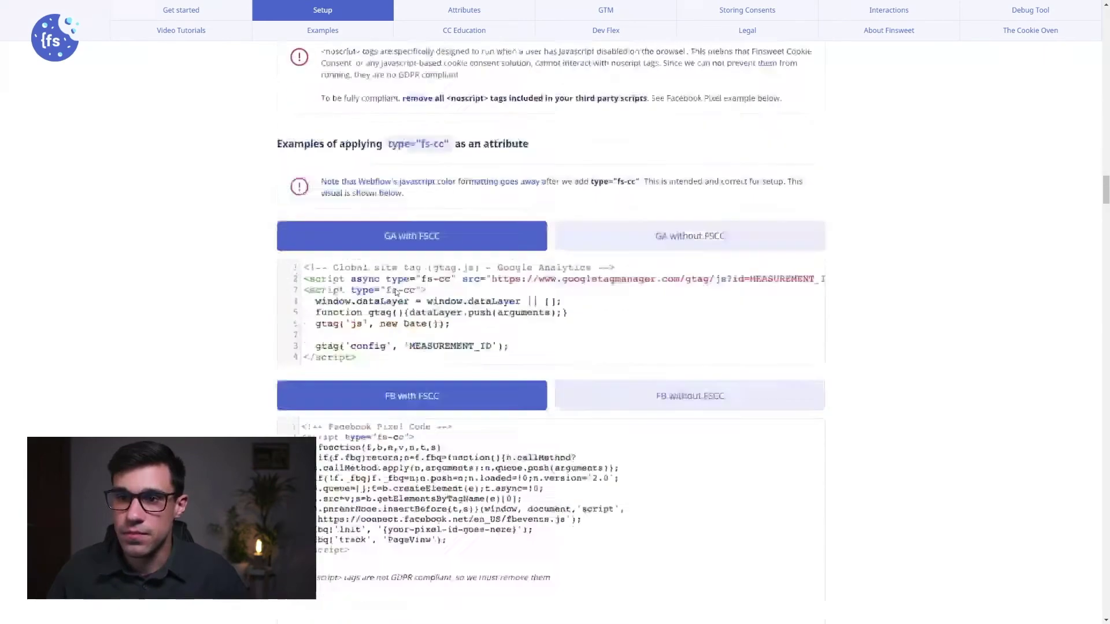
pyautogui.scroll(-4, 399, 289)
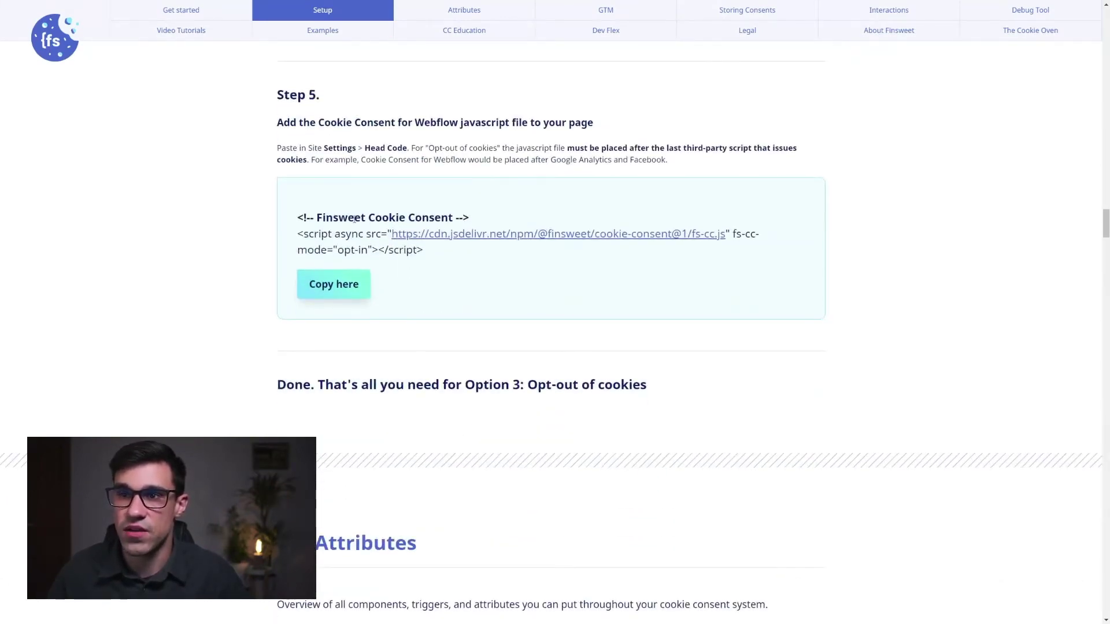
pyautogui.click(338, 289)
# Step: Paste the Finsweet Cookie Consent script at line 1, set fs-cc-mode to "opt-in", and save
pyautogui.hotkey('ctrl', 'Tab')
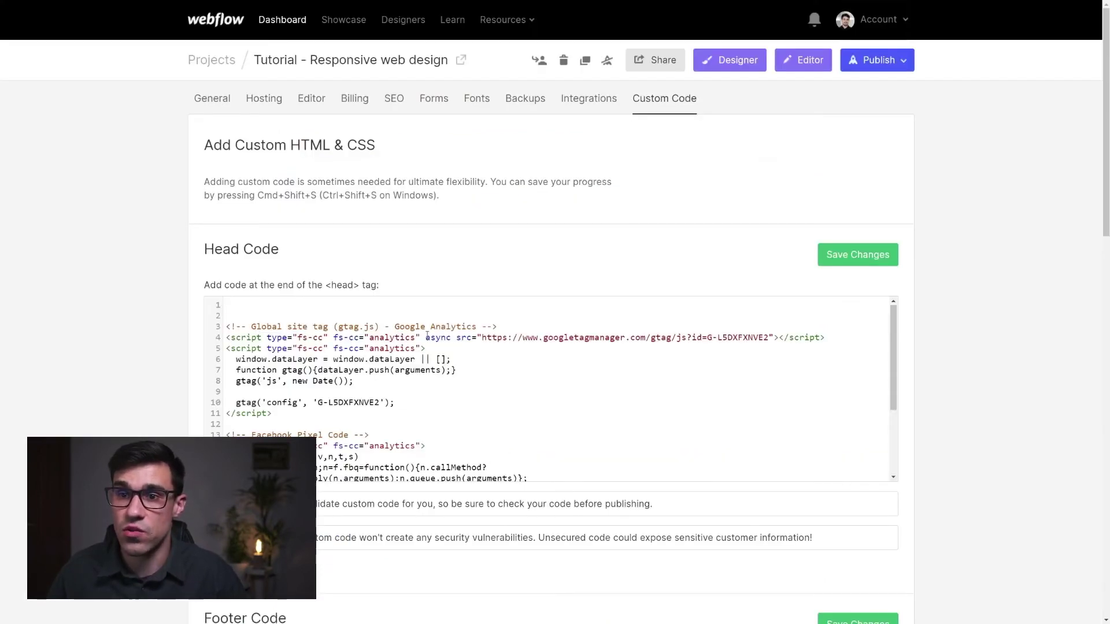
pyautogui.click(255, 306)
pyautogui.hotkey('ctrl', 'v')
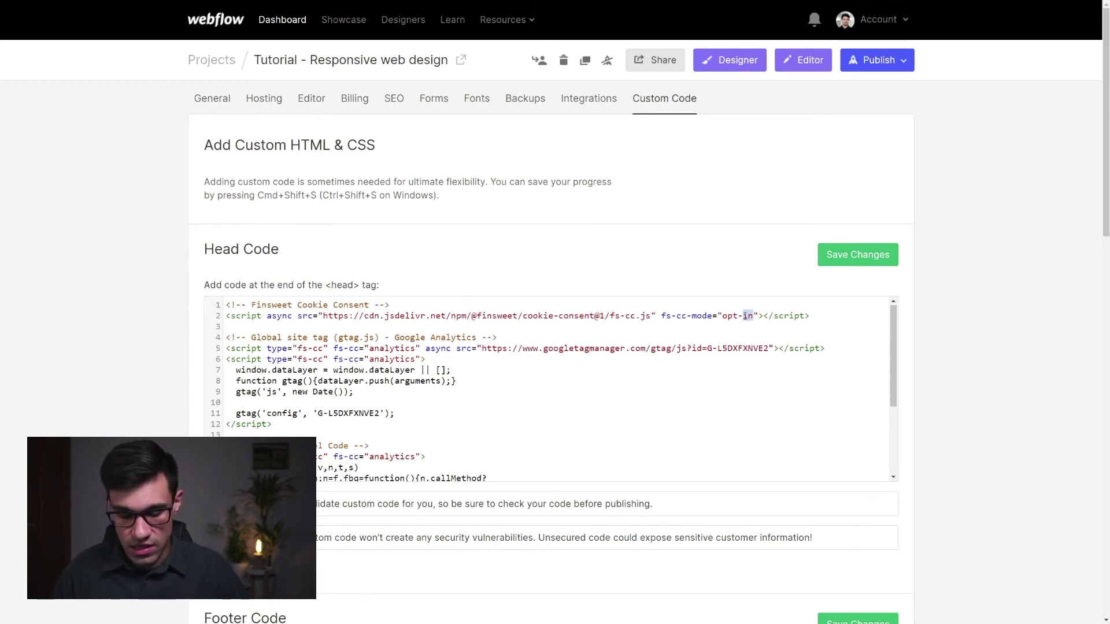
pyautogui.write('t')
pyautogui.press('BackSpace')
pyautogui.press('BackSpace')
pyautogui.write('in')
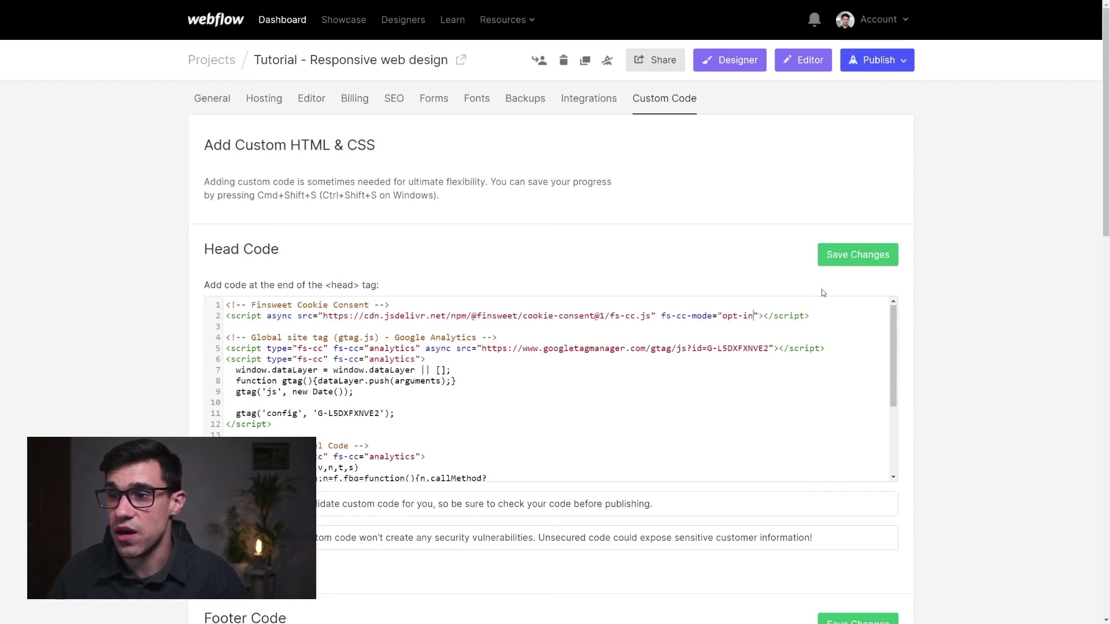
pyautogui.click(860, 260)
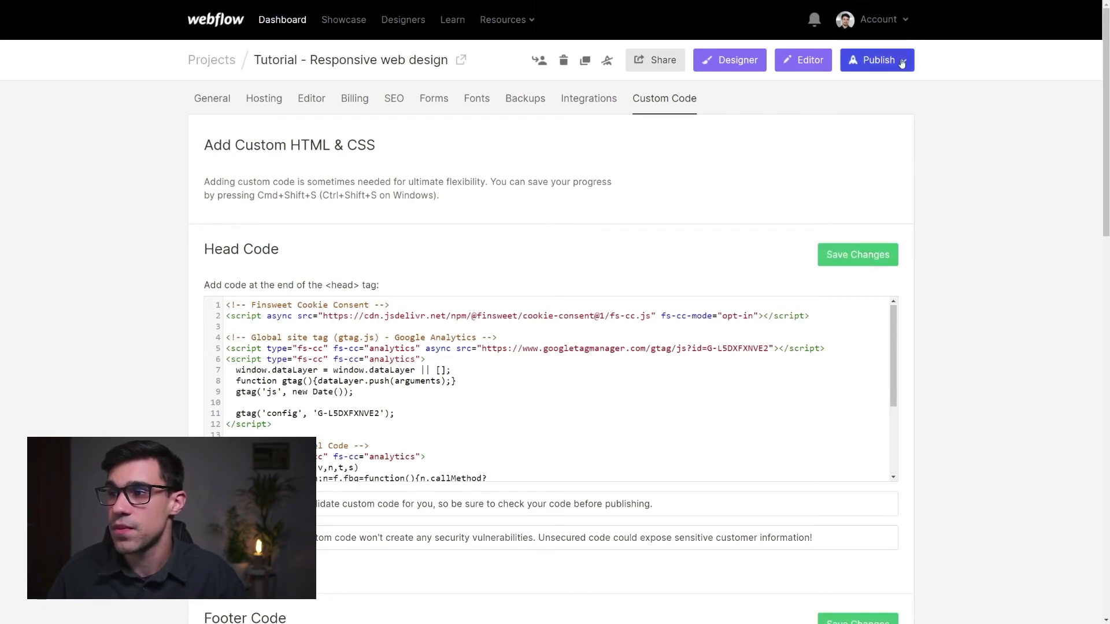
pyautogui.click(870, 58)
# Step: Publish to selected domains, then allow Marketing and Personalization cookies with Analytics left off
pyautogui.click(815, 189)
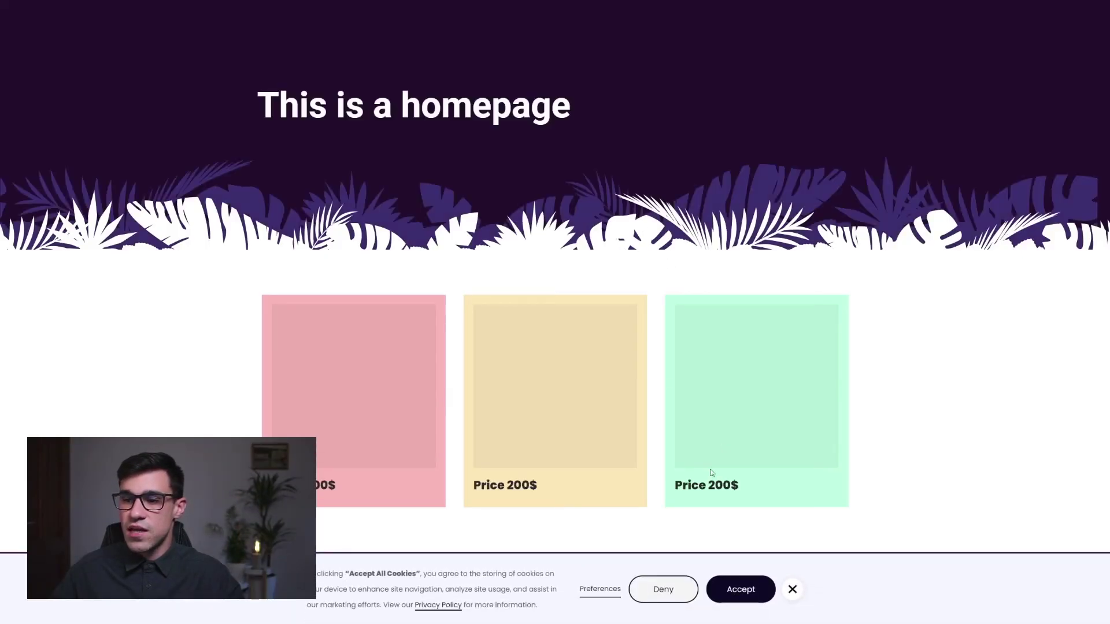
pyautogui.click(599, 590)
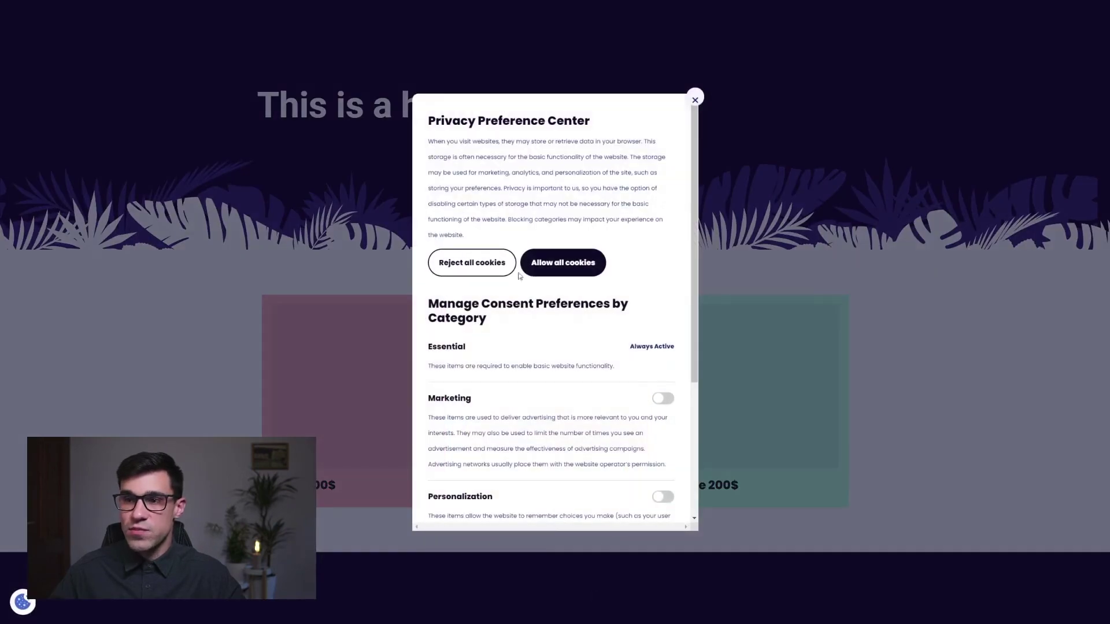
pyautogui.scroll(-3, 548, 290)
pyautogui.scroll(-1, 613, 291)
pyautogui.click(659, 203)
pyautogui.click(663, 298)
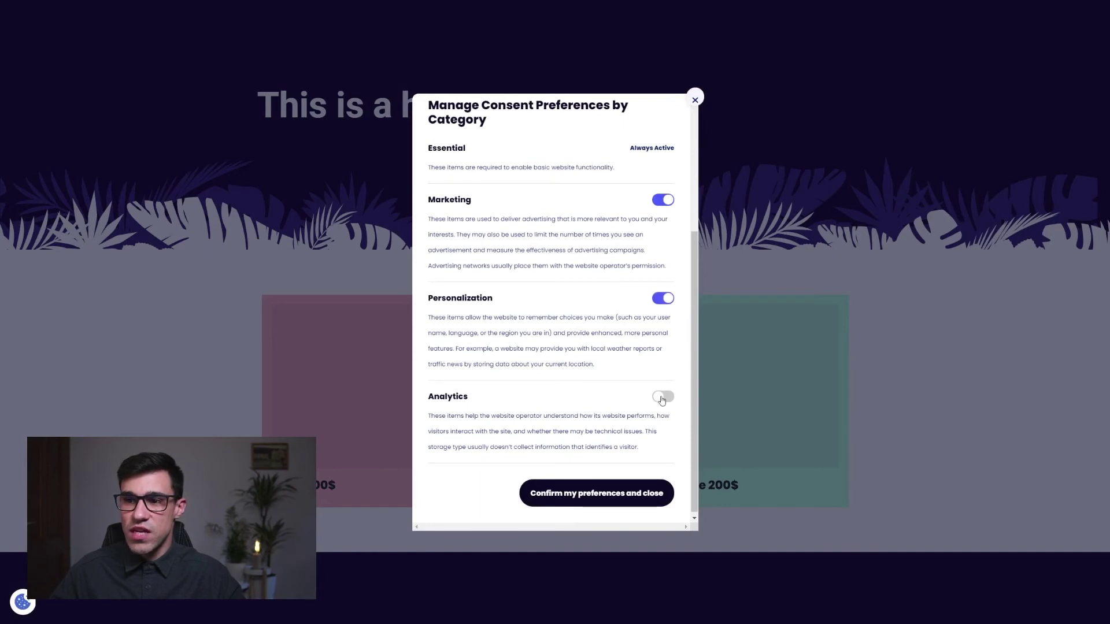
pyautogui.click(610, 492)
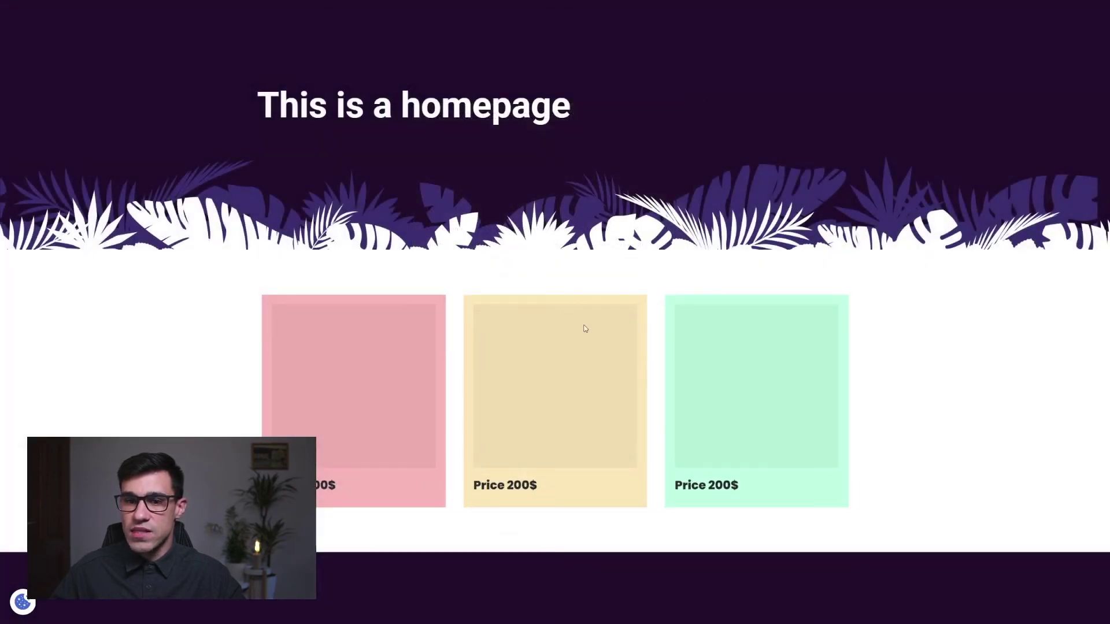
pyautogui.click(24, 601)
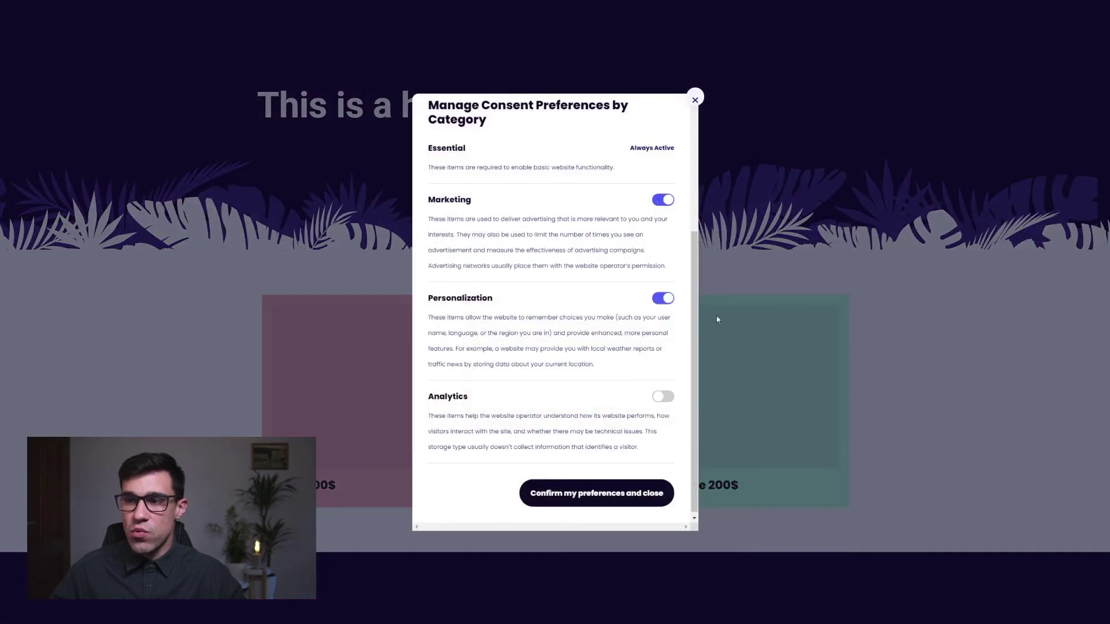
pyautogui.click(356, 483)
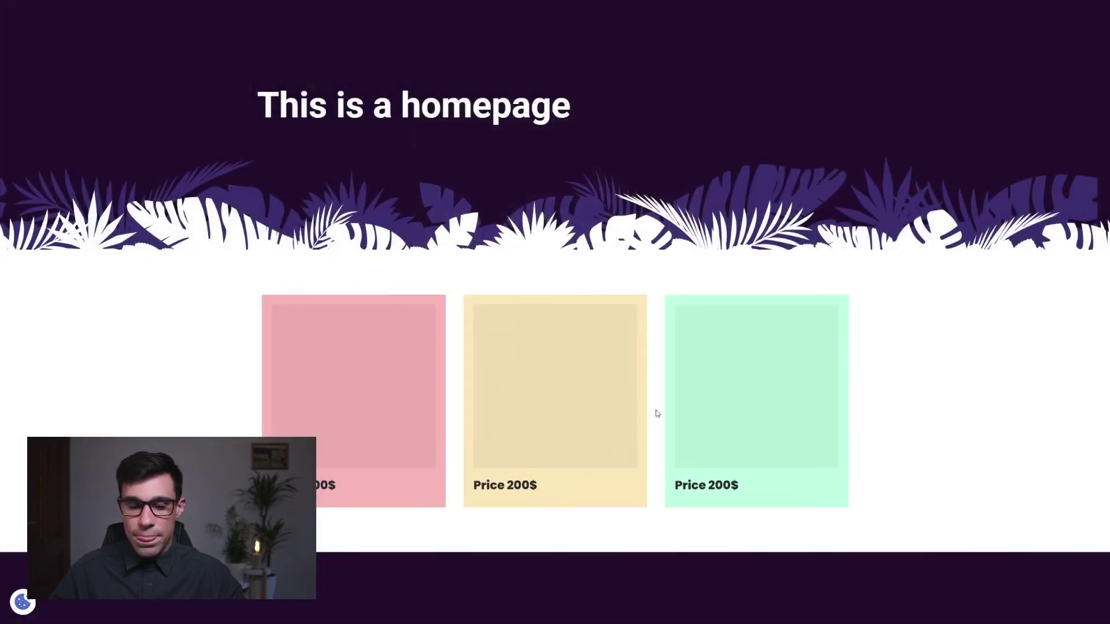
# Step: Reload the live site and reopen the Privacy Preference Center to verify the saved choices
pyautogui.click(563, 35)
pyautogui.click(46, 30)
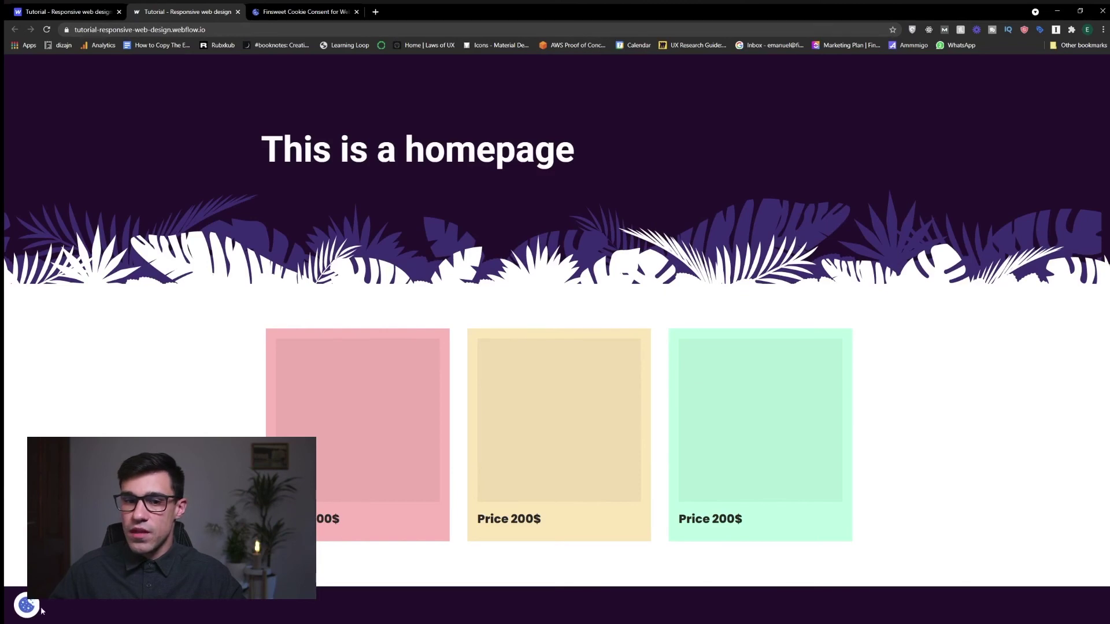
pyautogui.click(32, 608)
pyautogui.scroll(-5, 521, 420)
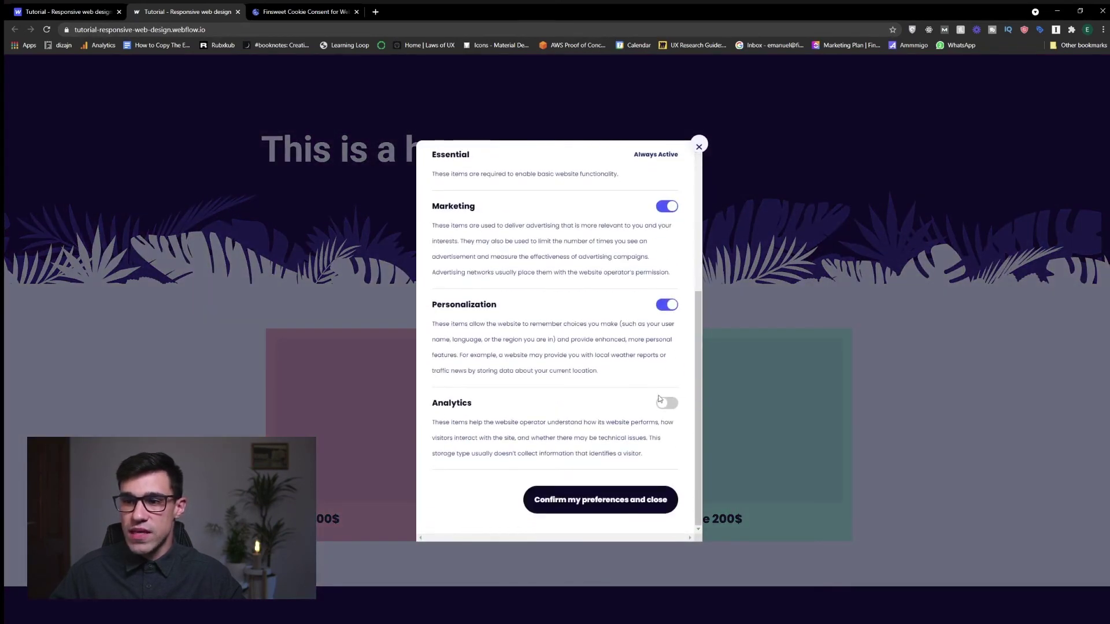